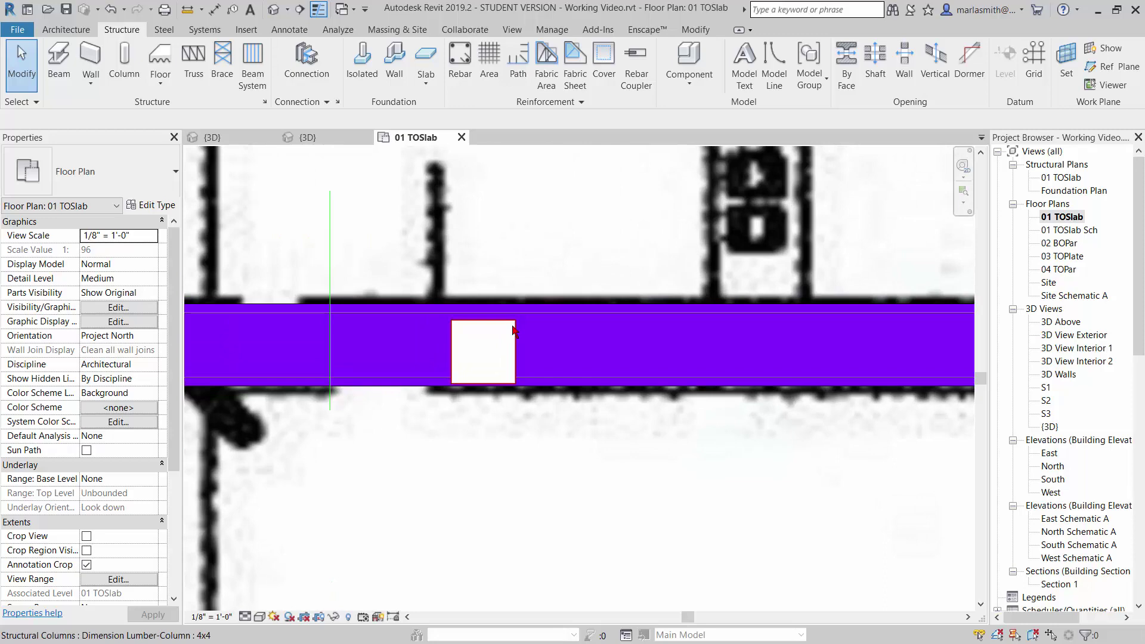
# Change the linear dimension style's colour to red, using the hallway's 4'-0" dimension to reach its type properties
pyautogui.scroll(-5, 516, 328)
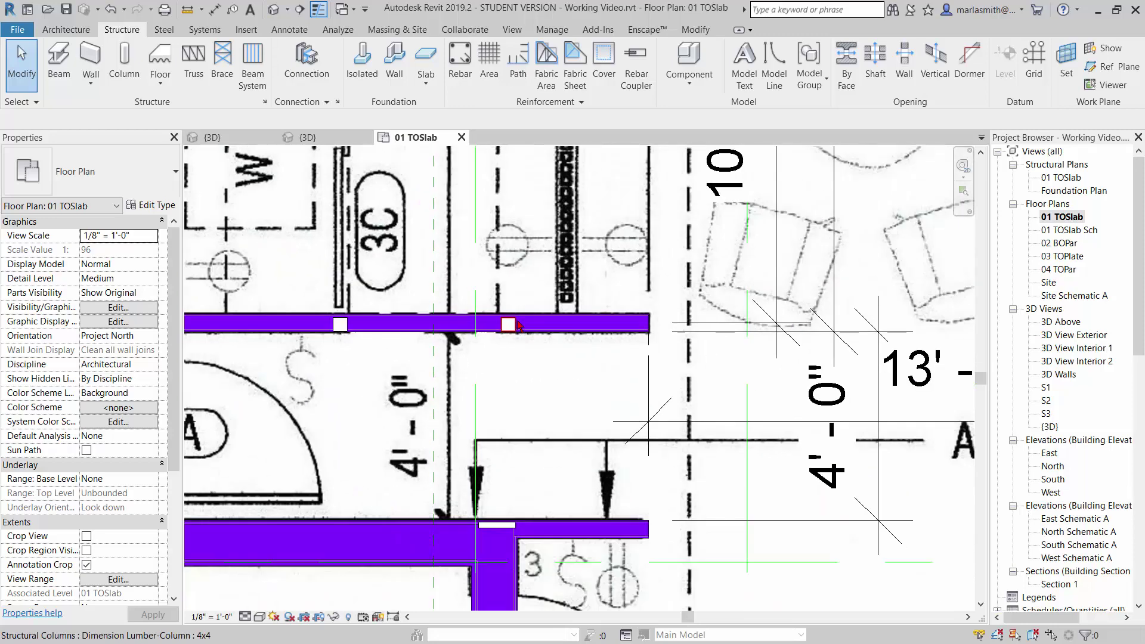
pyautogui.scroll(-3, 517, 325)
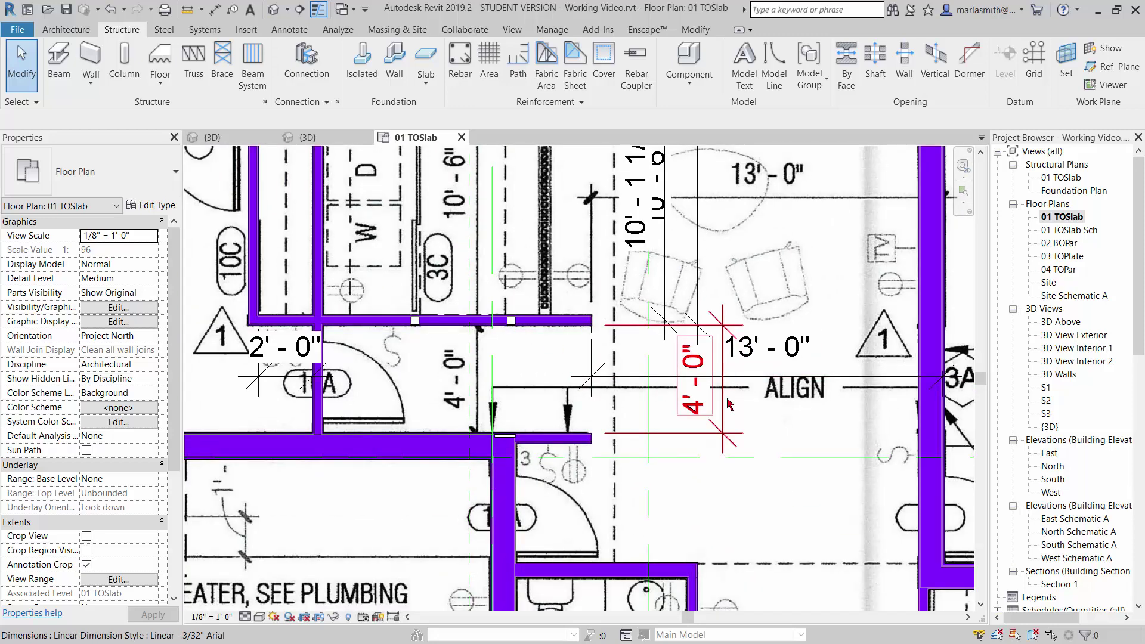
pyautogui.click(729, 405)
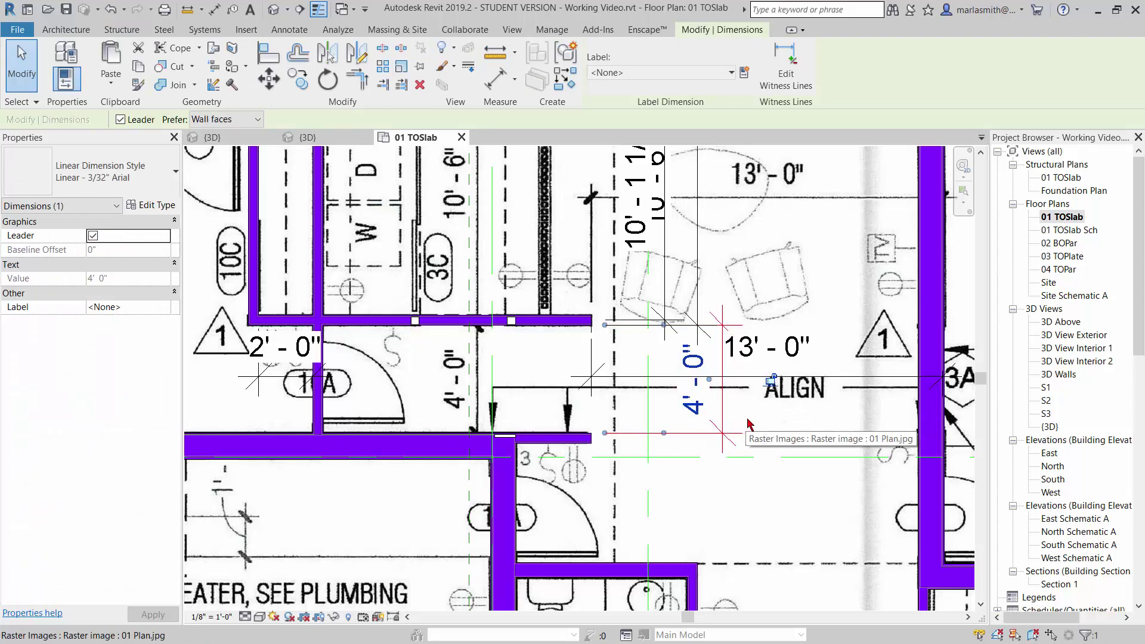
pyautogui.click(152, 204)
pyautogui.moveTo(796, 260); pyautogui.dragTo(797, 352)
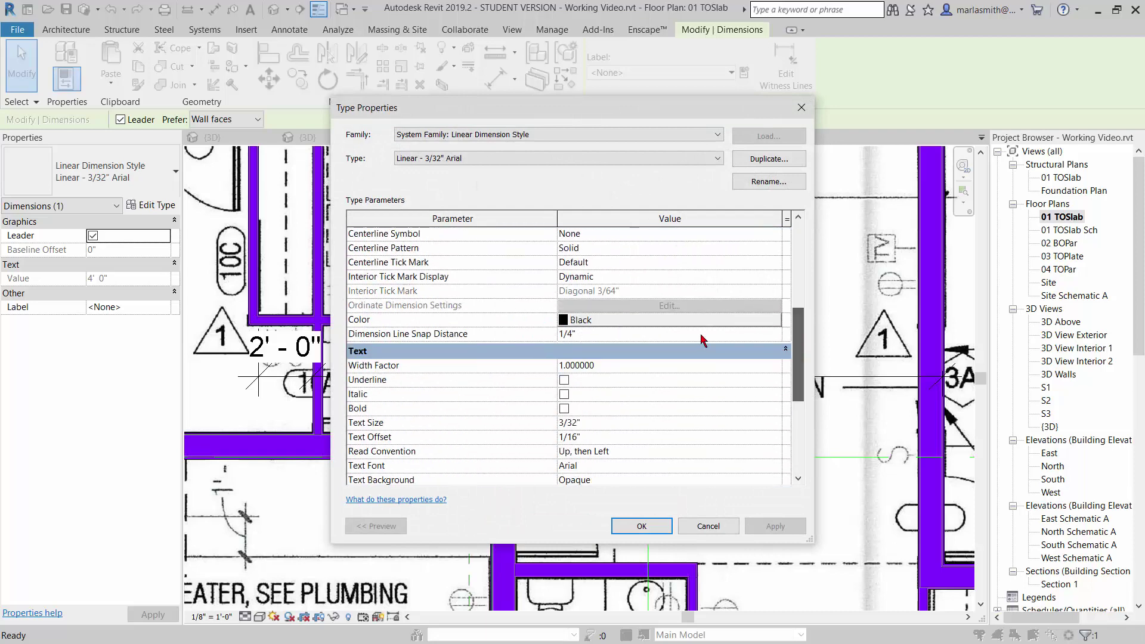
pyautogui.click(636, 325)
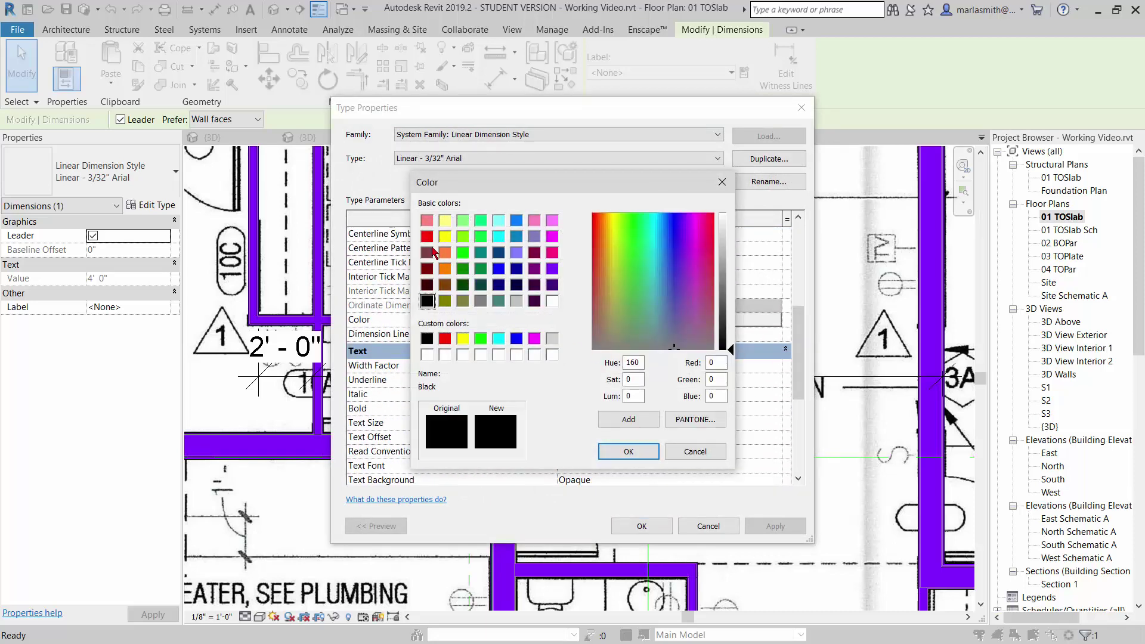
pyautogui.click(445, 339)
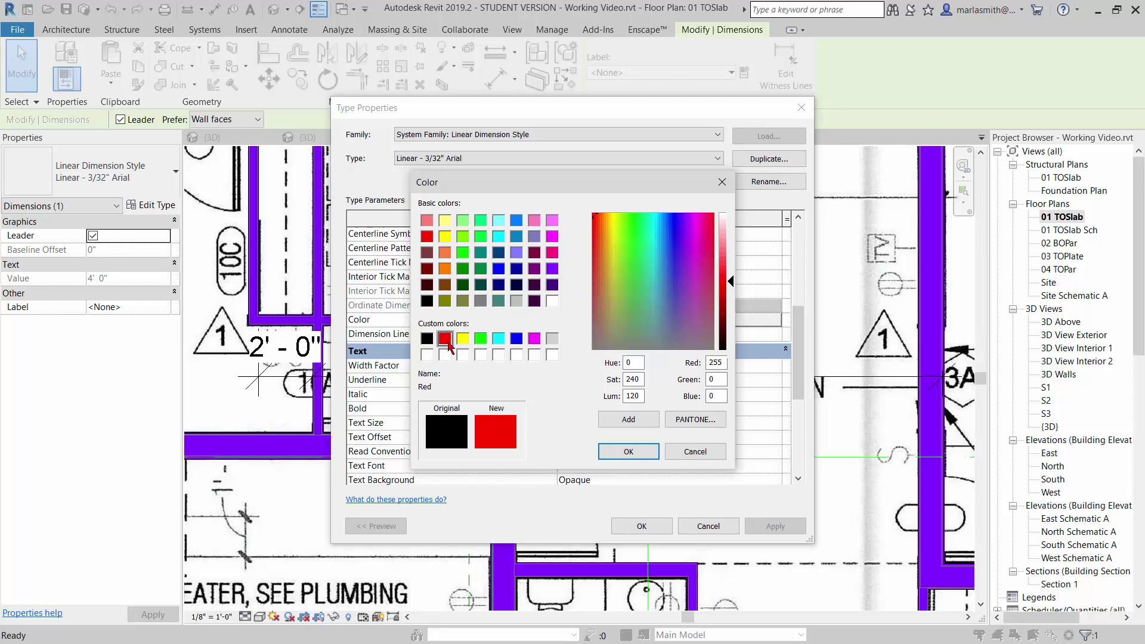
pyautogui.click(636, 455)
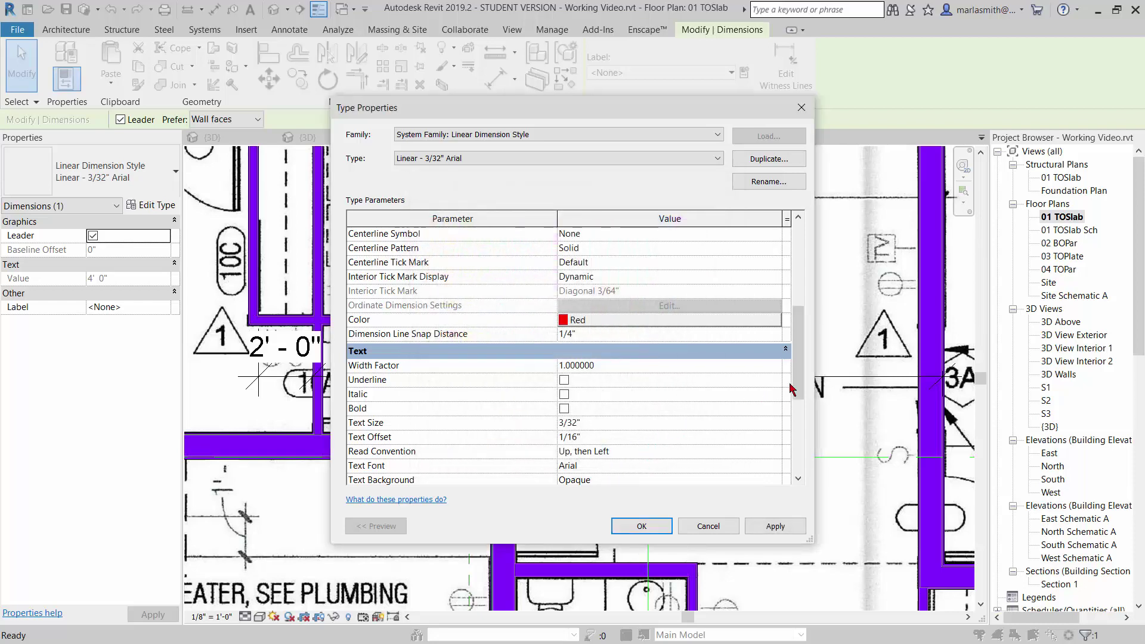
# Set the linear dimension style's line weight to 5 and apply the type changes
pyautogui.moveTo(801, 383); pyautogui.dragTo(810, 307)
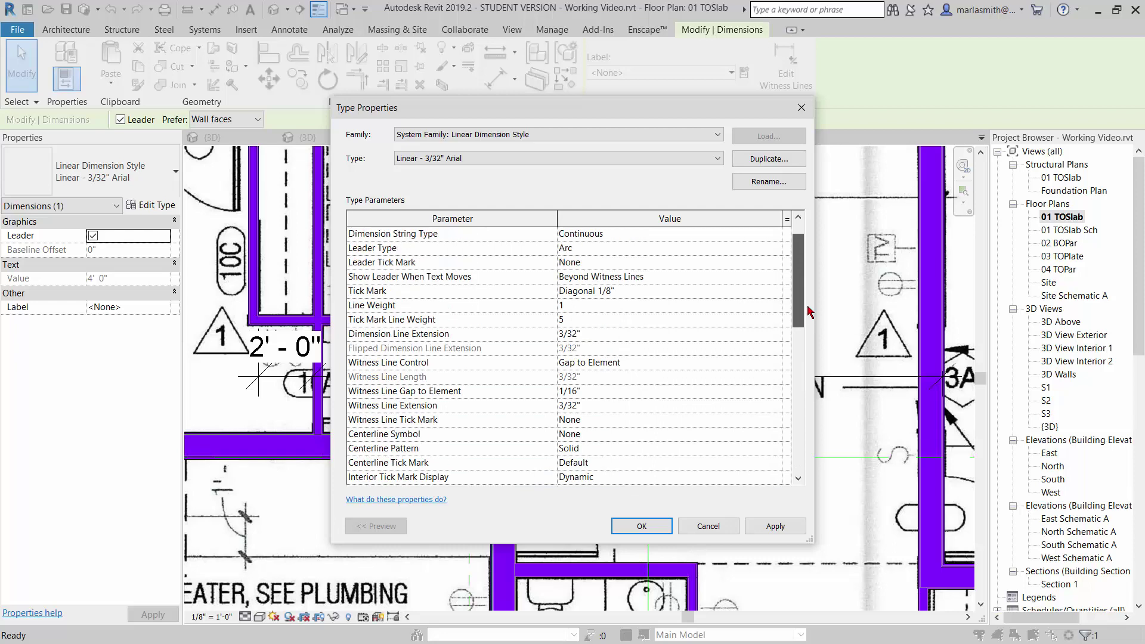
pyautogui.click(776, 305)
pyautogui.click(561, 368)
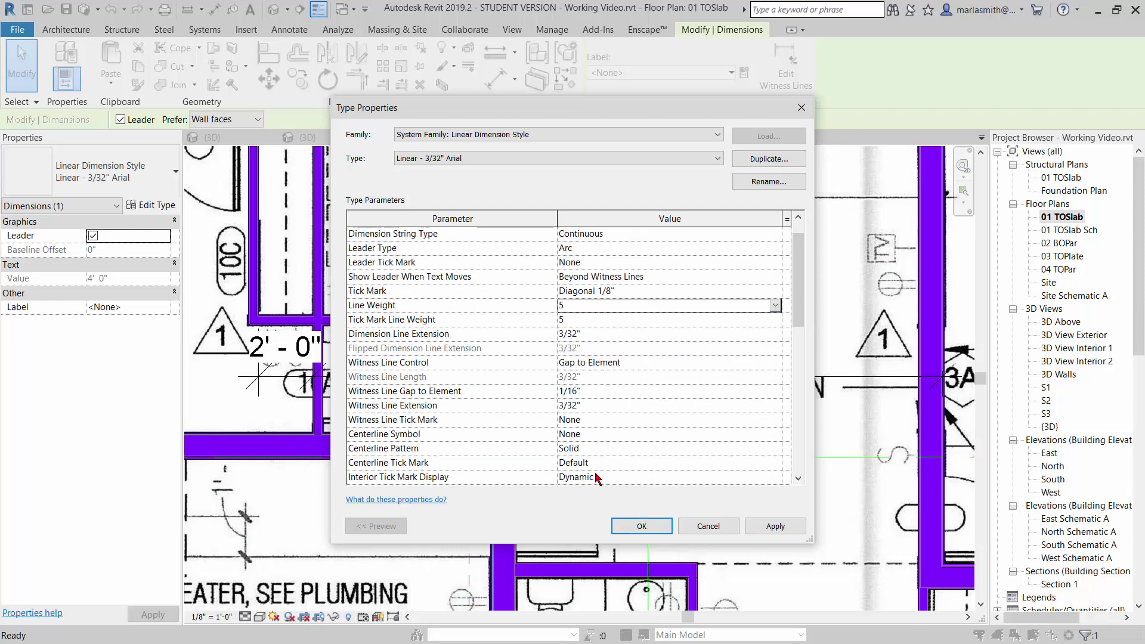
pyautogui.click(641, 526)
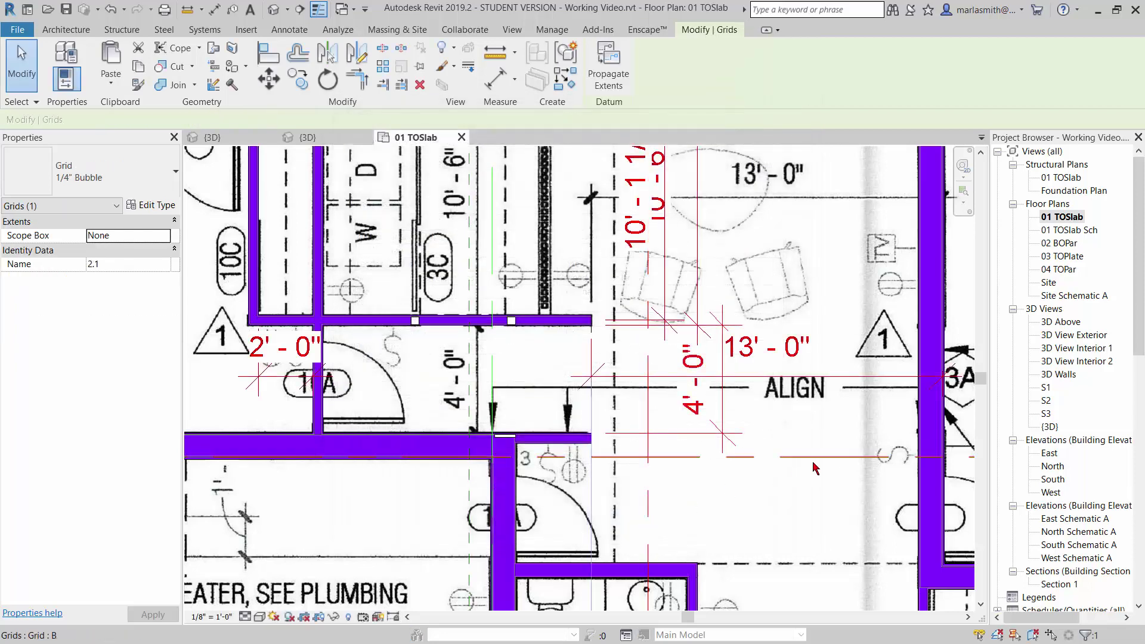
# Re-reference the 4'-0" hallway dimension's lower witness line on the short wall south of the hallway
pyautogui.scroll(-1, 752, 429)
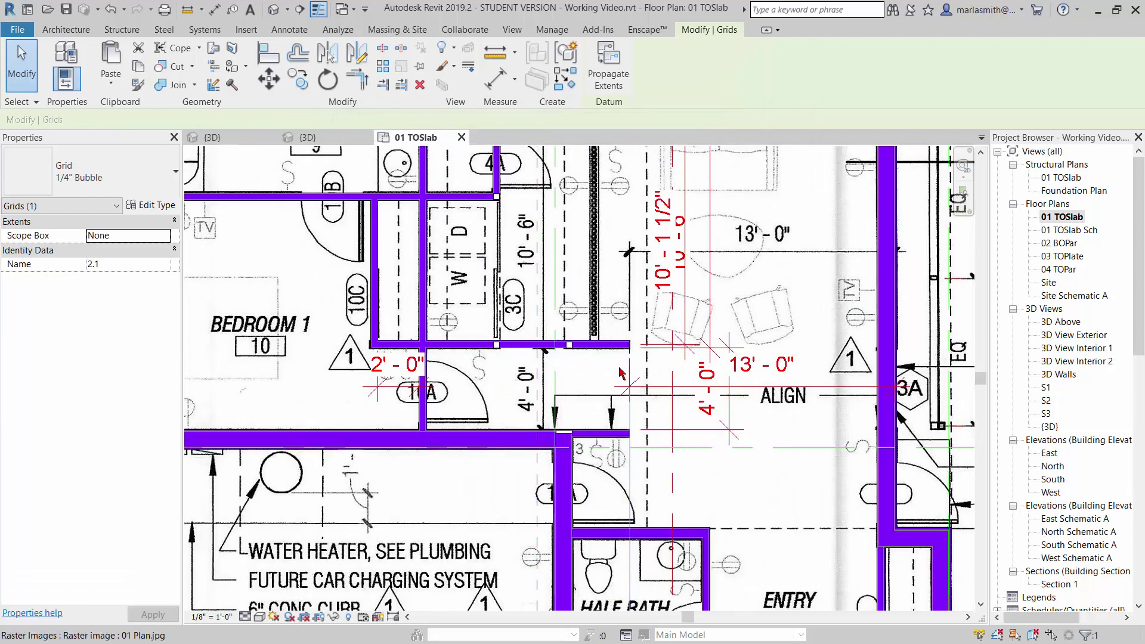
pyautogui.scroll(1, 607, 389)
pyautogui.scroll(1, 597, 457)
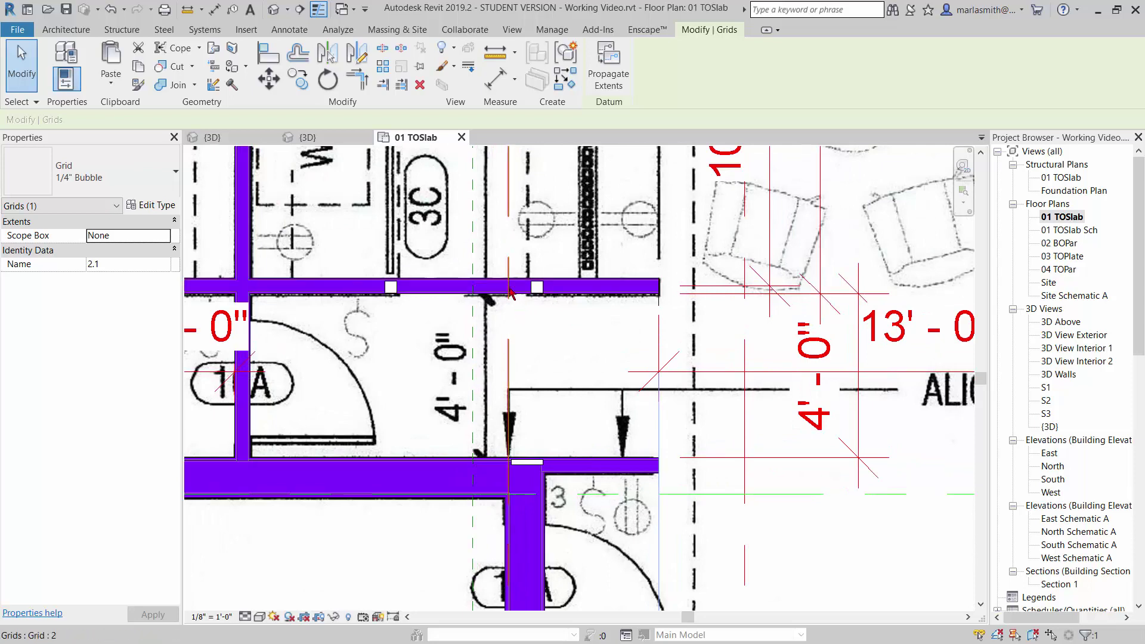
pyautogui.scroll(2, 489, 305)
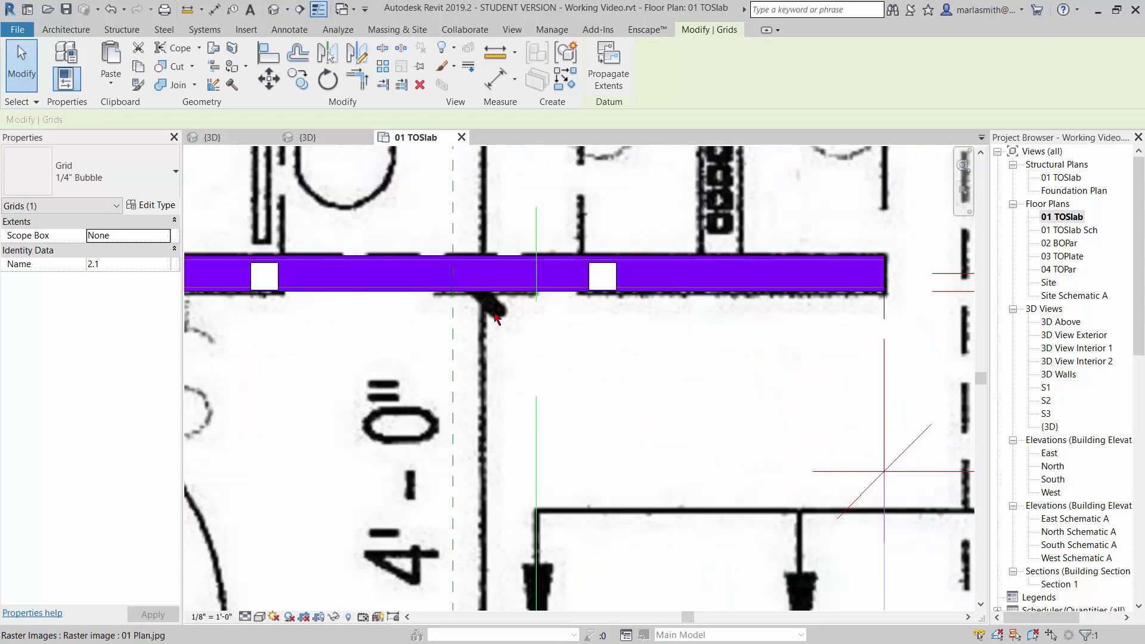
pyautogui.scroll(-1, 501, 296)
pyautogui.scroll(-1, 501, 295)
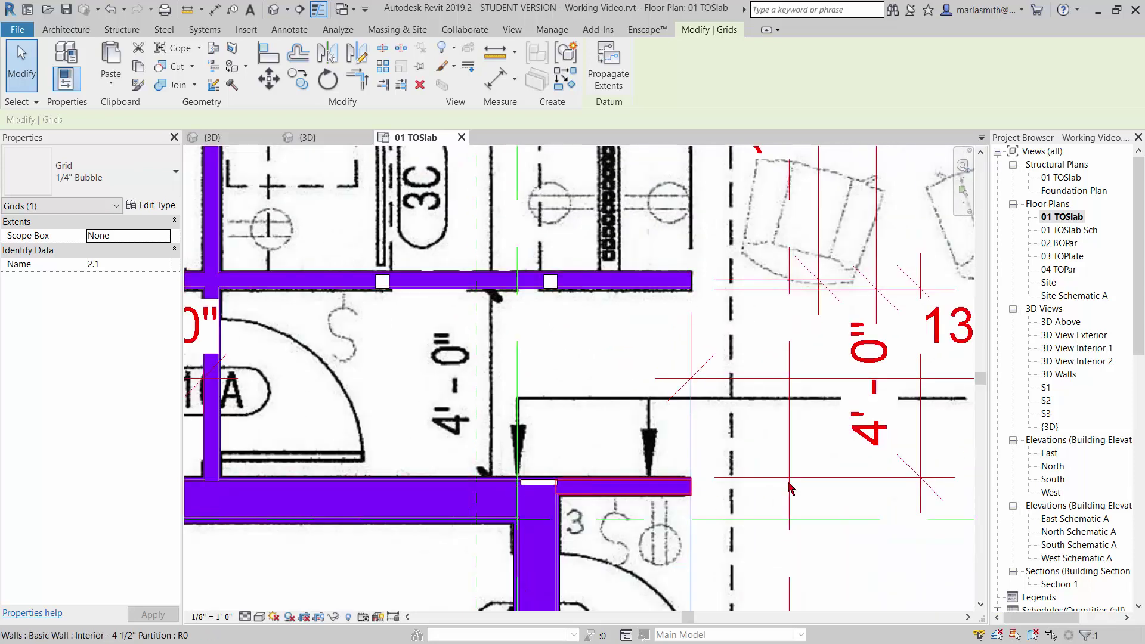
pyautogui.click(683, 501)
pyautogui.scroll(2, 683, 501)
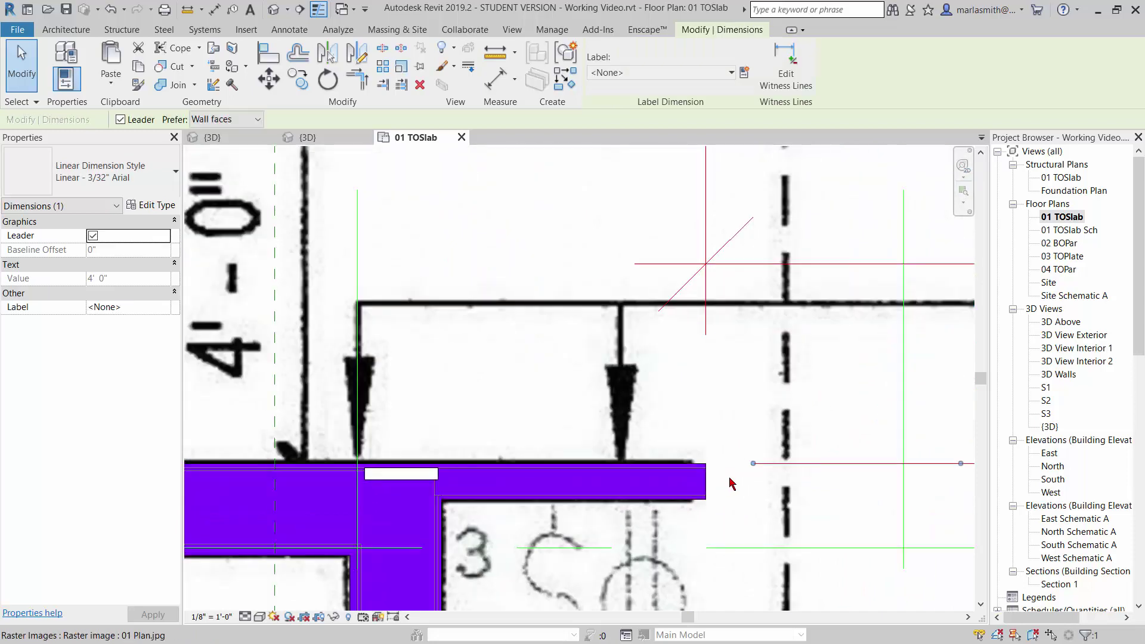
pyautogui.moveTo(961, 464); pyautogui.dragTo(689, 480)
pyautogui.press('Tab')
pyautogui.scroll(-4, 689, 477)
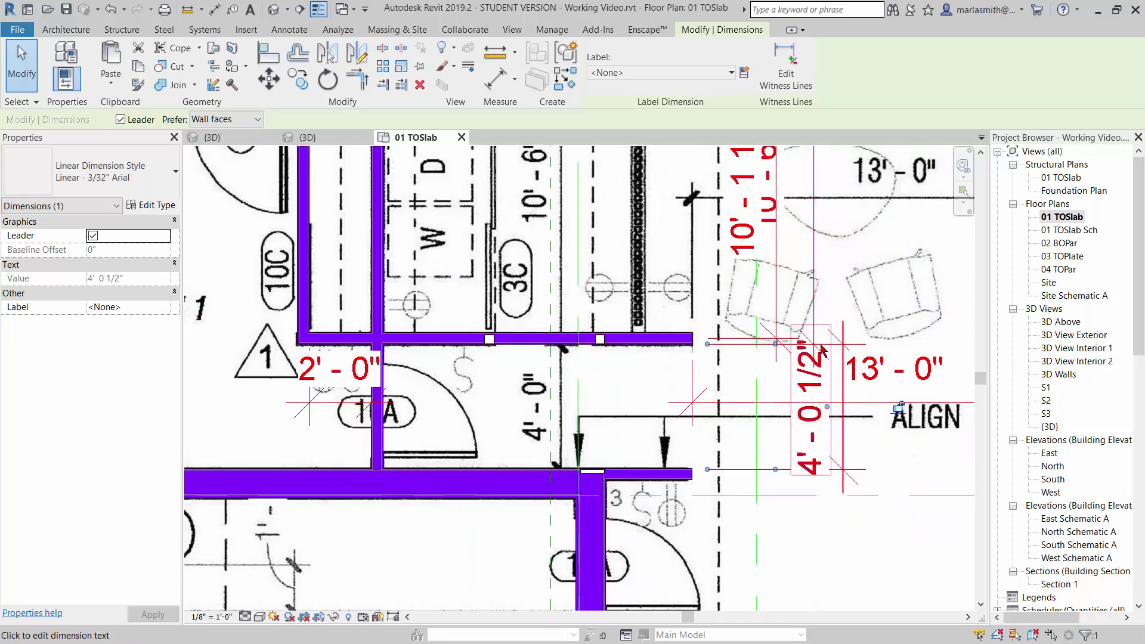
# Move the hallway's north partition wall by setting its clear hallway dimension to 4'-0"
pyautogui.scroll(10, 488, 345)
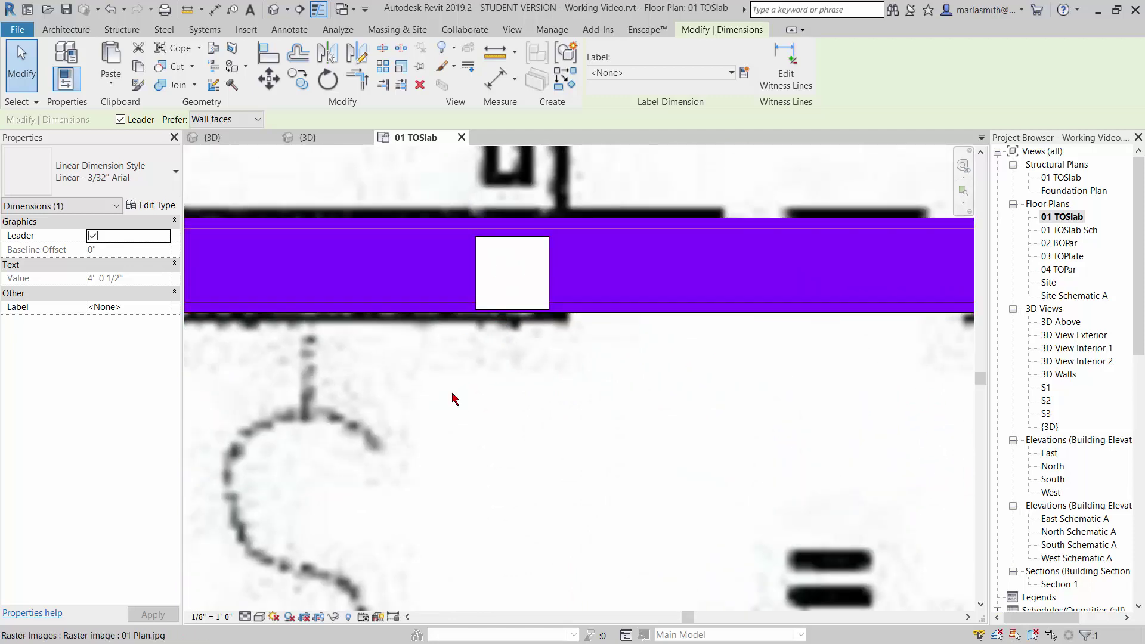
pyautogui.scroll(-6, 459, 398)
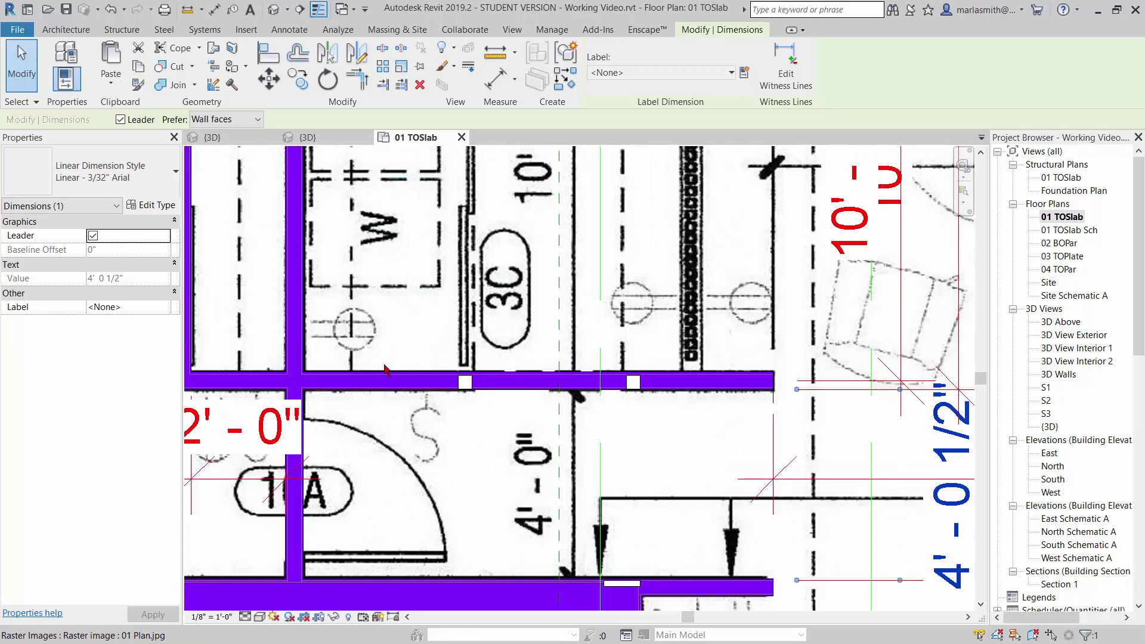
pyautogui.click(516, 385)
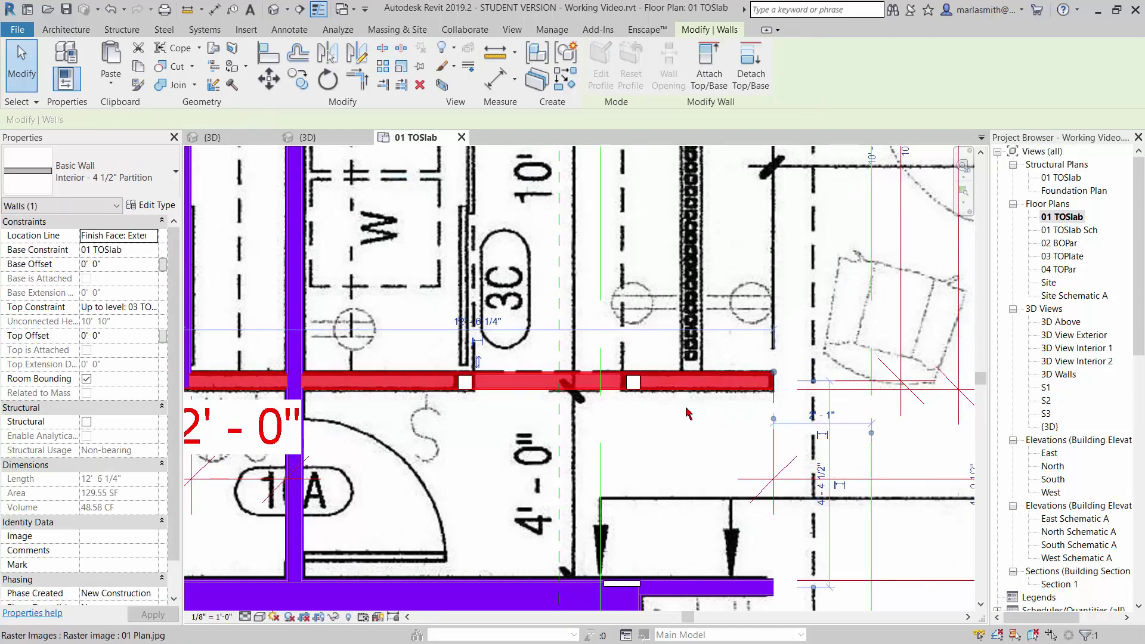
pyautogui.scroll(-2, 871, 465)
pyautogui.scroll(2, 875, 463)
pyautogui.click(880, 459)
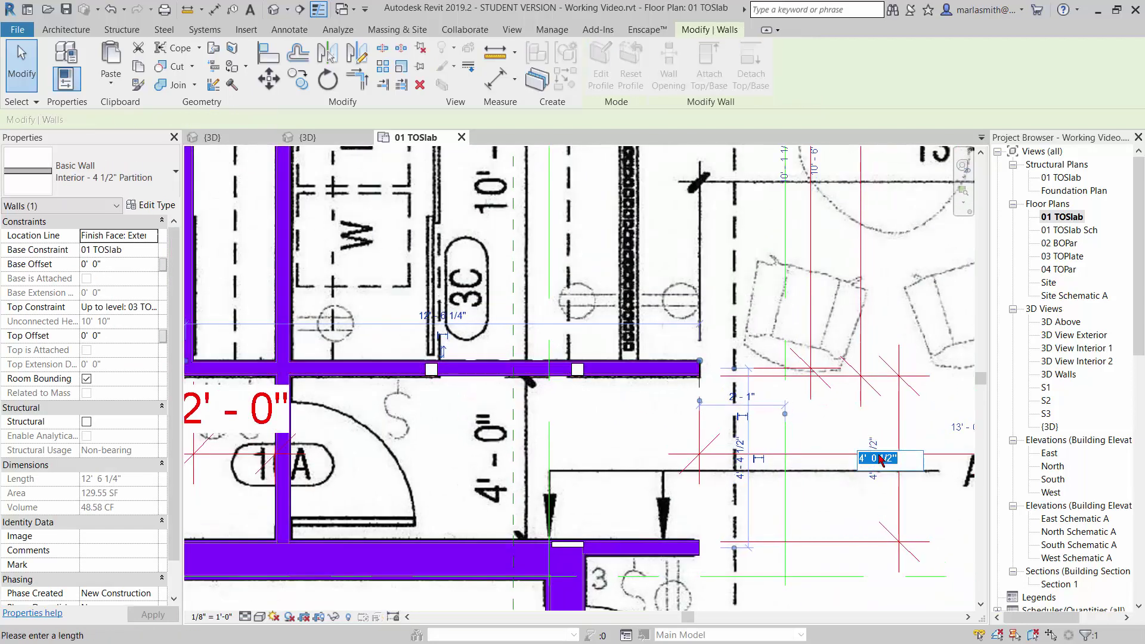
pyautogui.write('4')
pyautogui.press('Return')
# Examine how the columns sit within the hallway's north wall and within the short wall beside the pantry
pyautogui.scroll(8, 534, 481)
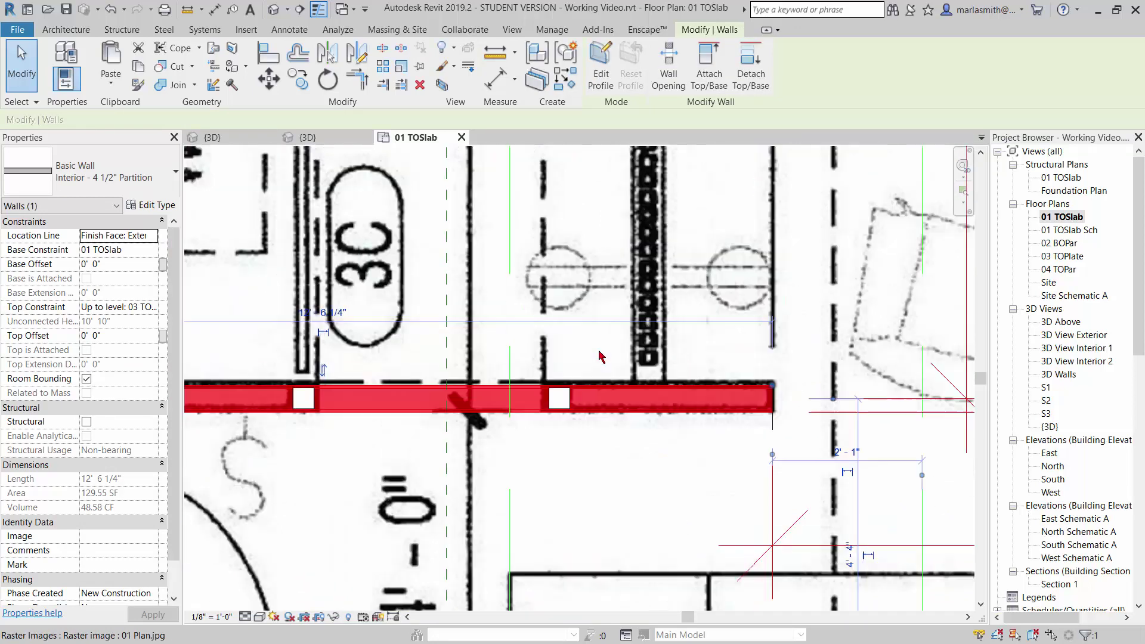
pyautogui.click(565, 547)
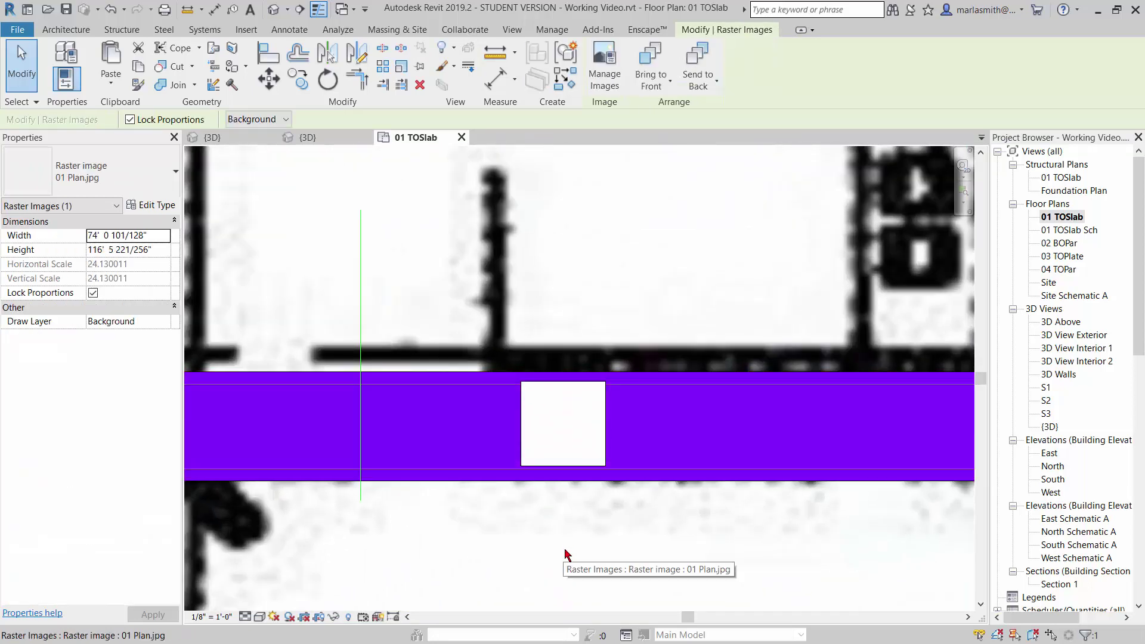
pyautogui.scroll(-7, 607, 357)
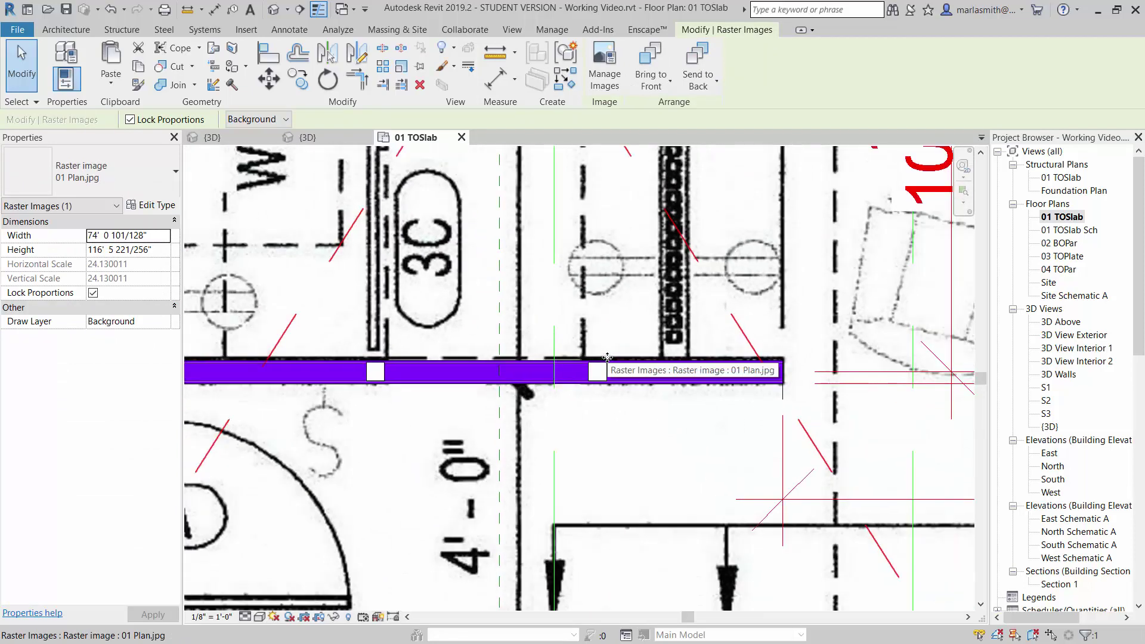
pyautogui.press('Escape')
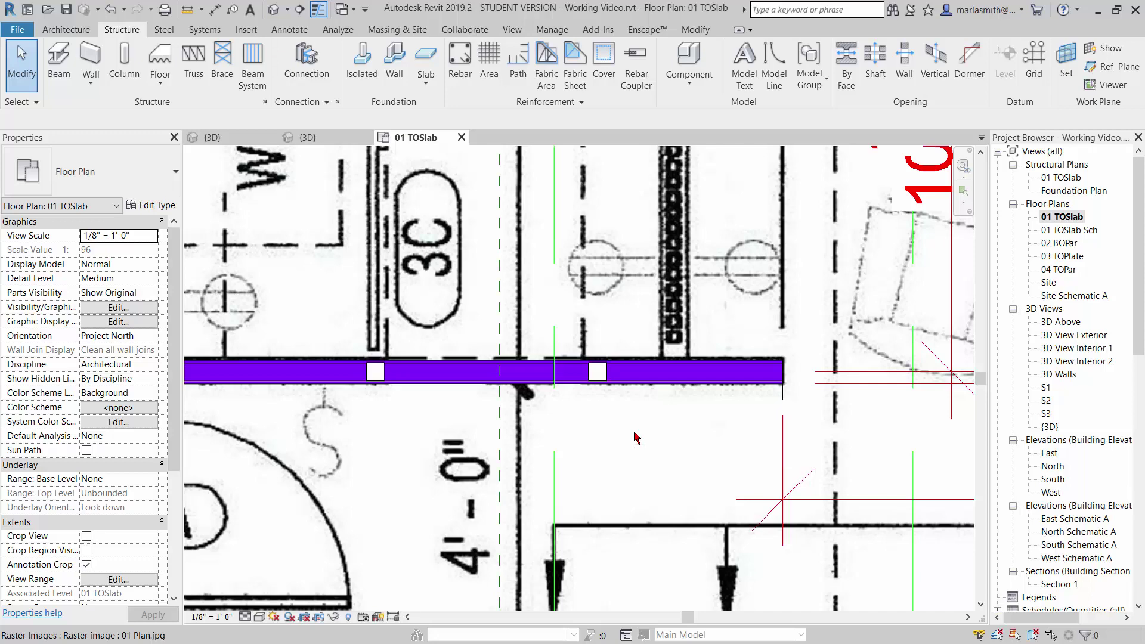
pyautogui.scroll(-5, 637, 437)
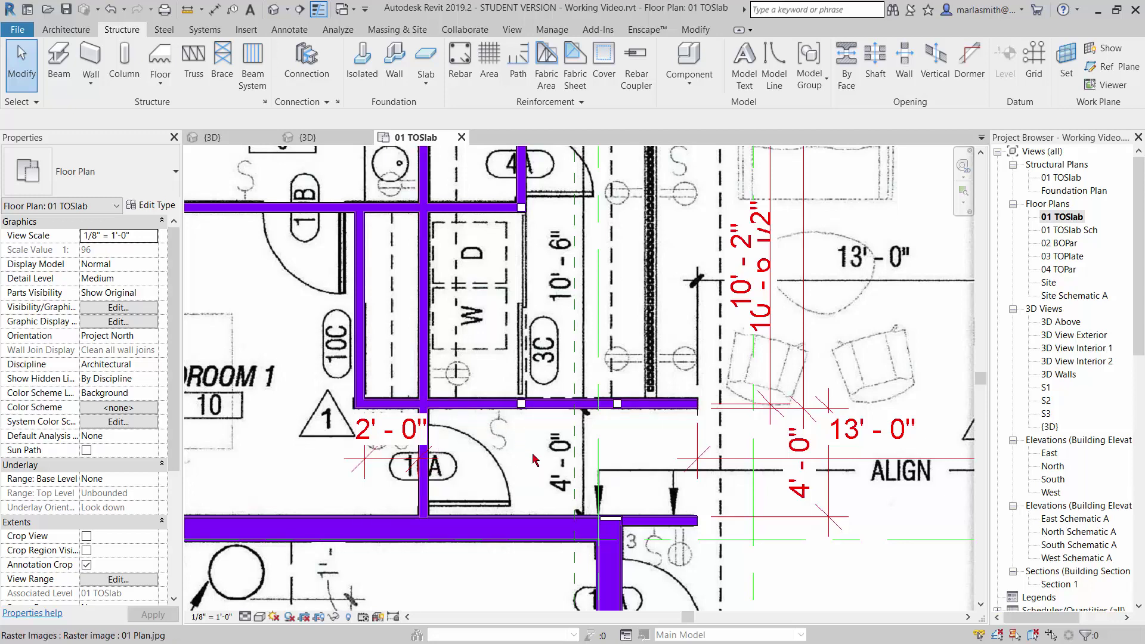
pyautogui.scroll(-3, 542, 477)
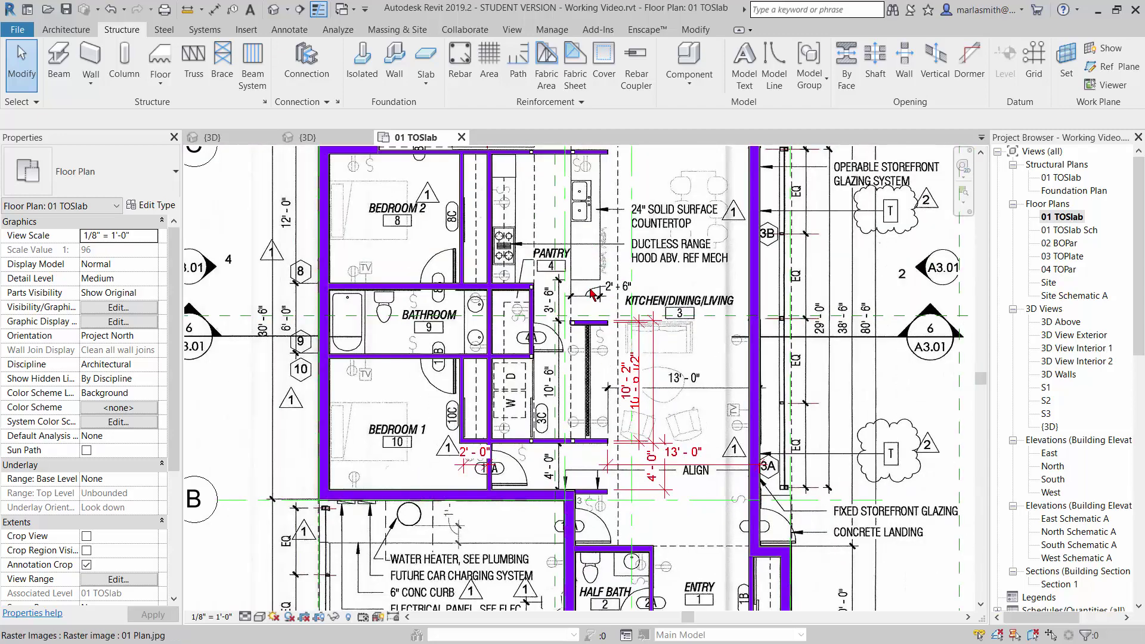
pyautogui.scroll(8, 575, 322)
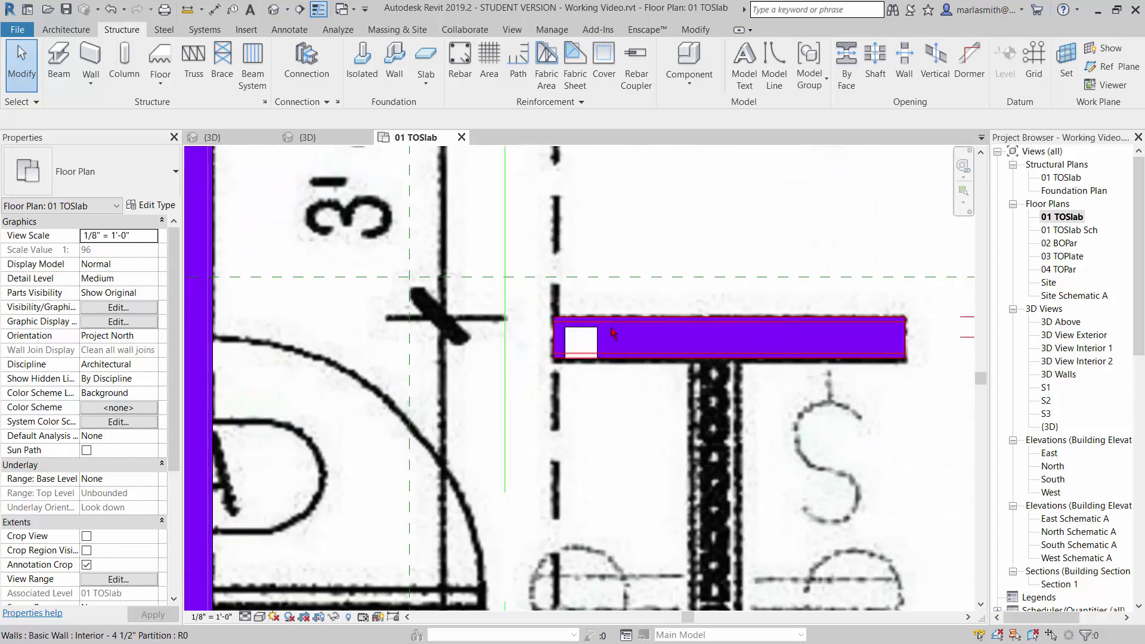
pyautogui.scroll(3, 577, 311)
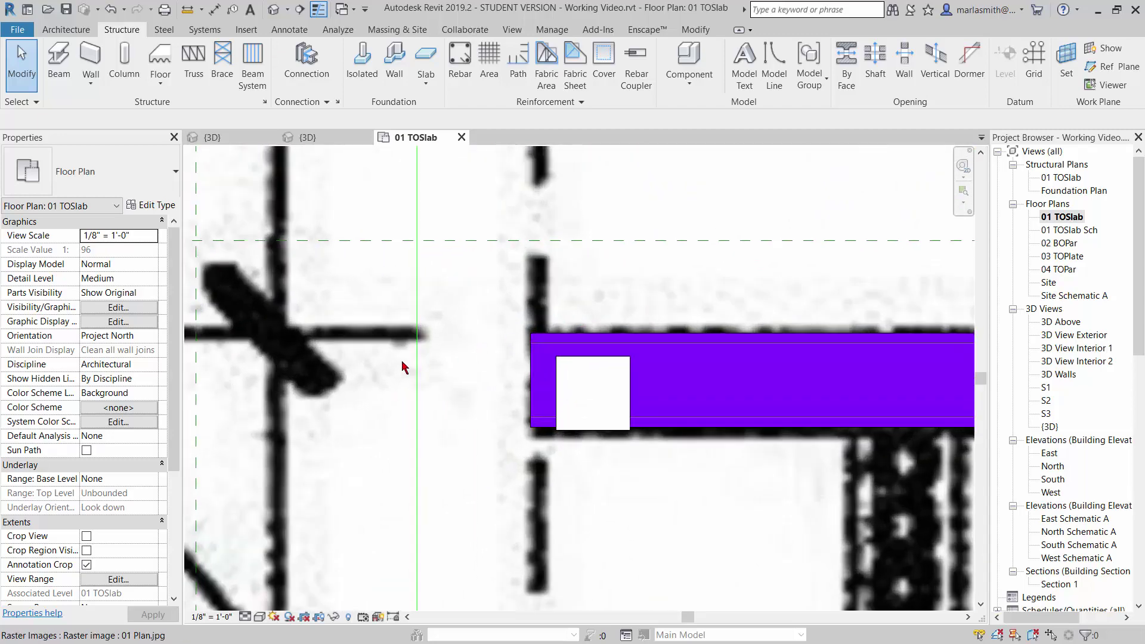
pyautogui.scroll(-5, 426, 427)
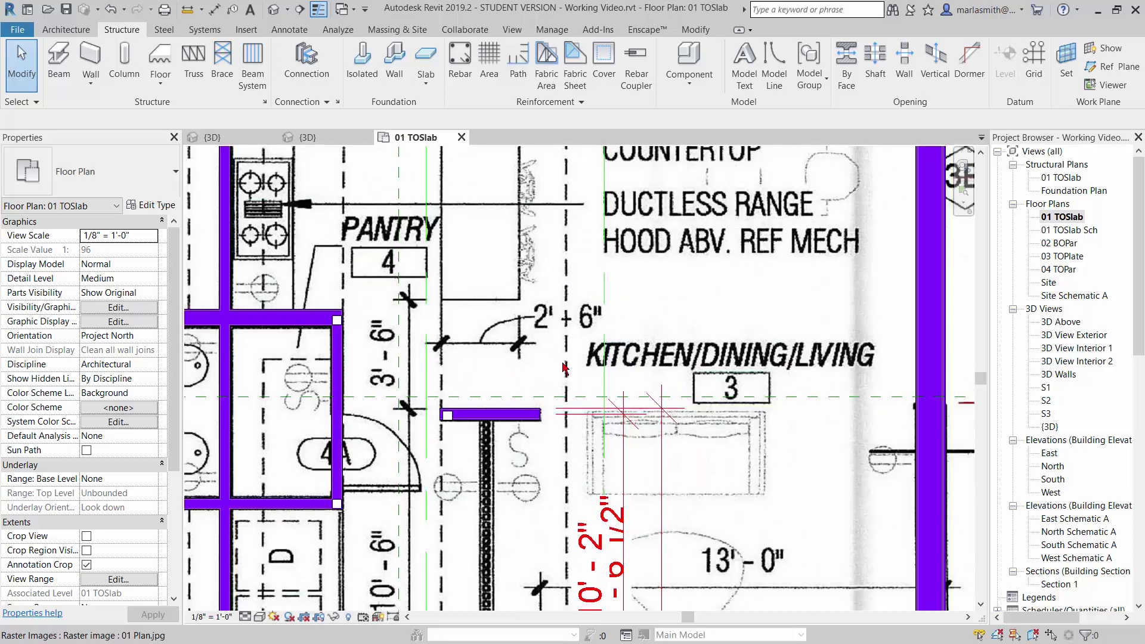
pyautogui.scroll(-2, 565, 368)
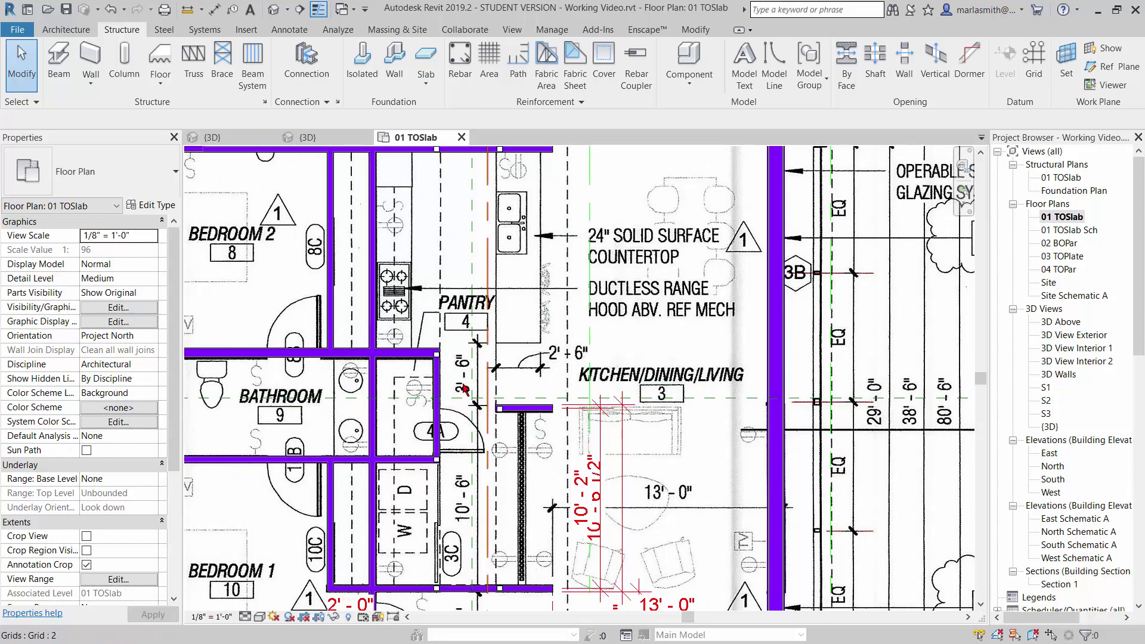
# Move the 10'-2" dimension line east into the living area, clear of the neighbouring 10'-6 1/2" dimension
pyautogui.click(65, 30)
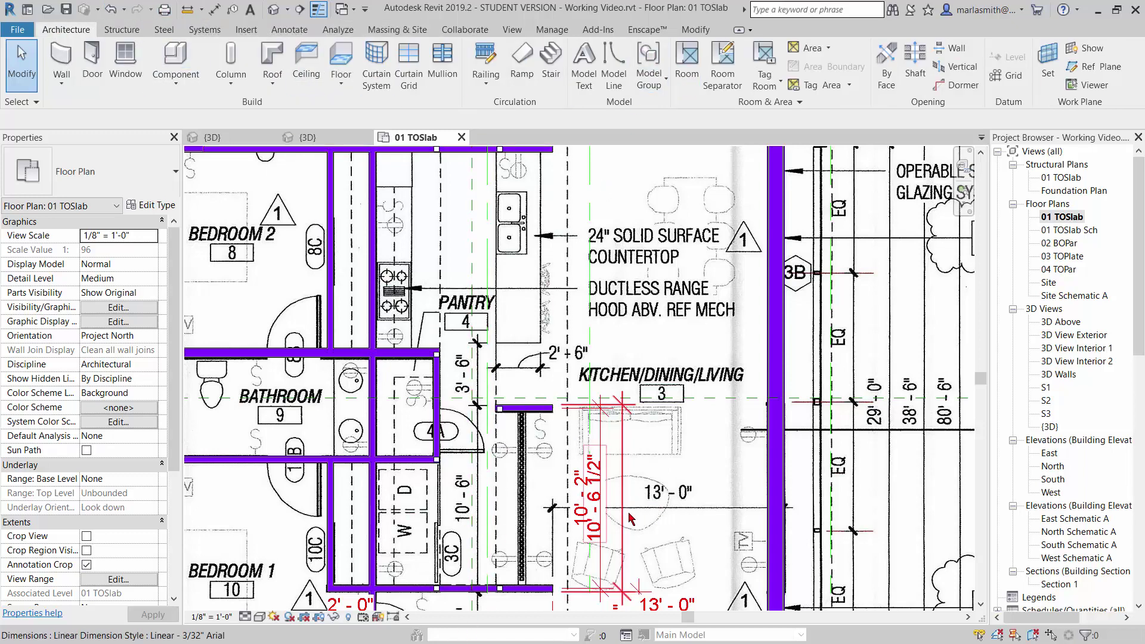
pyautogui.scroll(3, 585, 504)
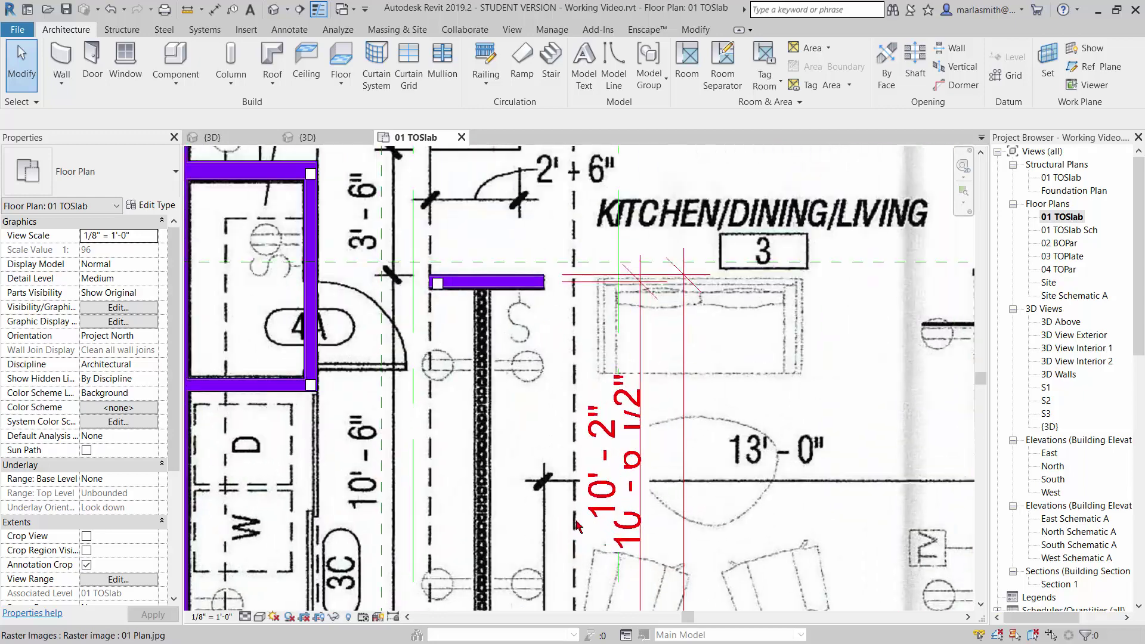
pyautogui.click(643, 493)
pyautogui.moveTo(642, 493); pyautogui.dragTo(798, 470)
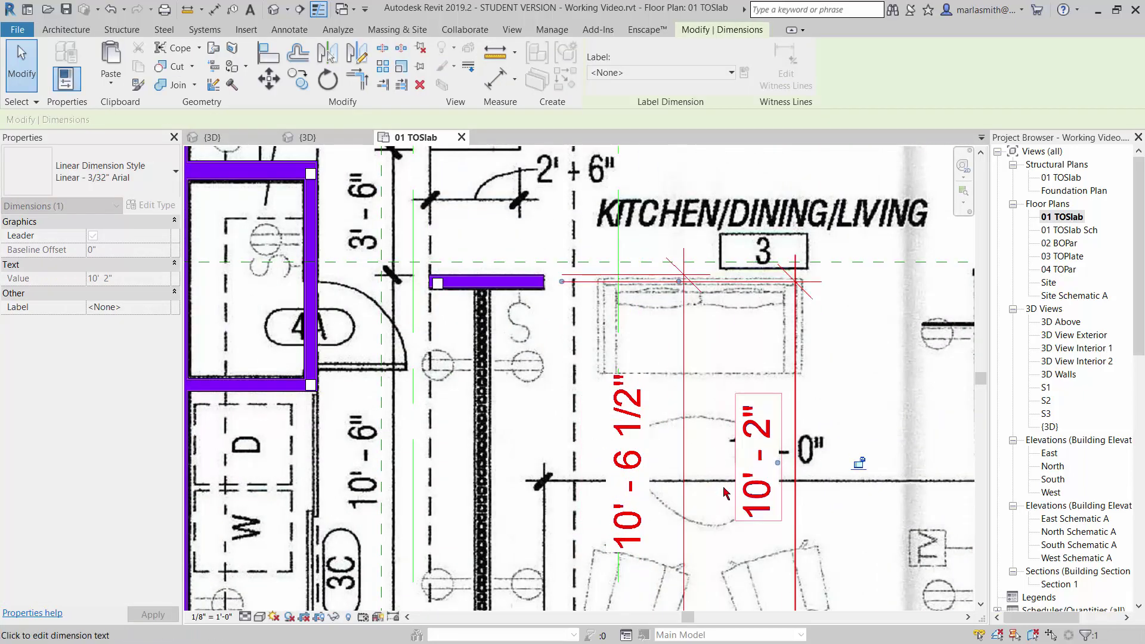
pyautogui.press('Escape')
# Try setting the short wall beside the pantry 16'-0" clear of the hallway's north partition wall
pyautogui.scroll(-3, 683, 437)
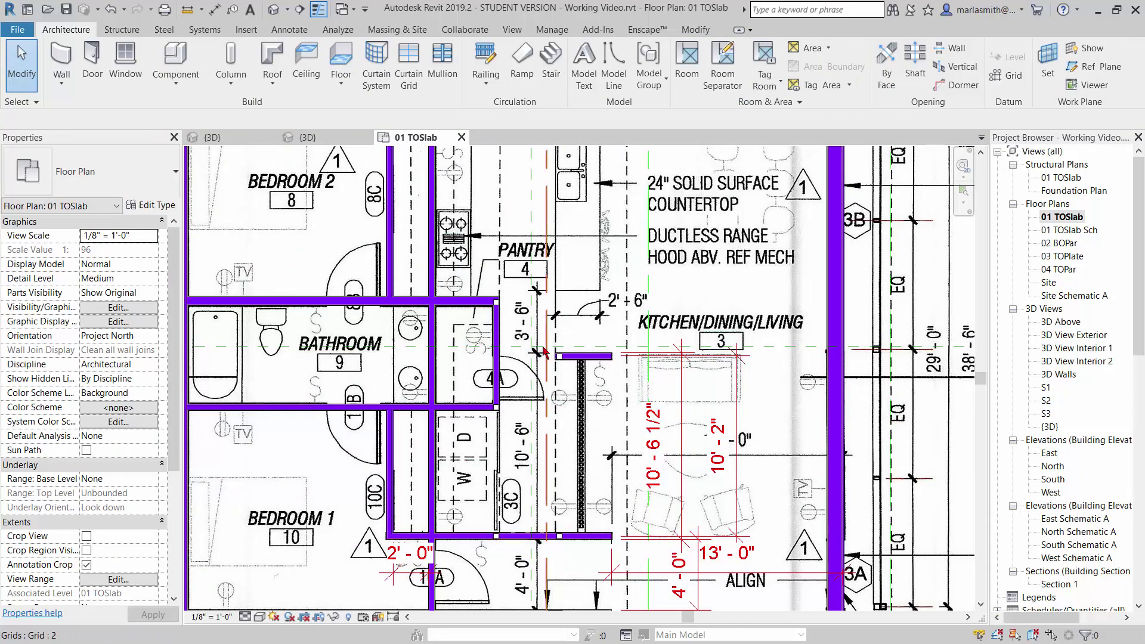
pyautogui.click(601, 360)
pyautogui.click(663, 444)
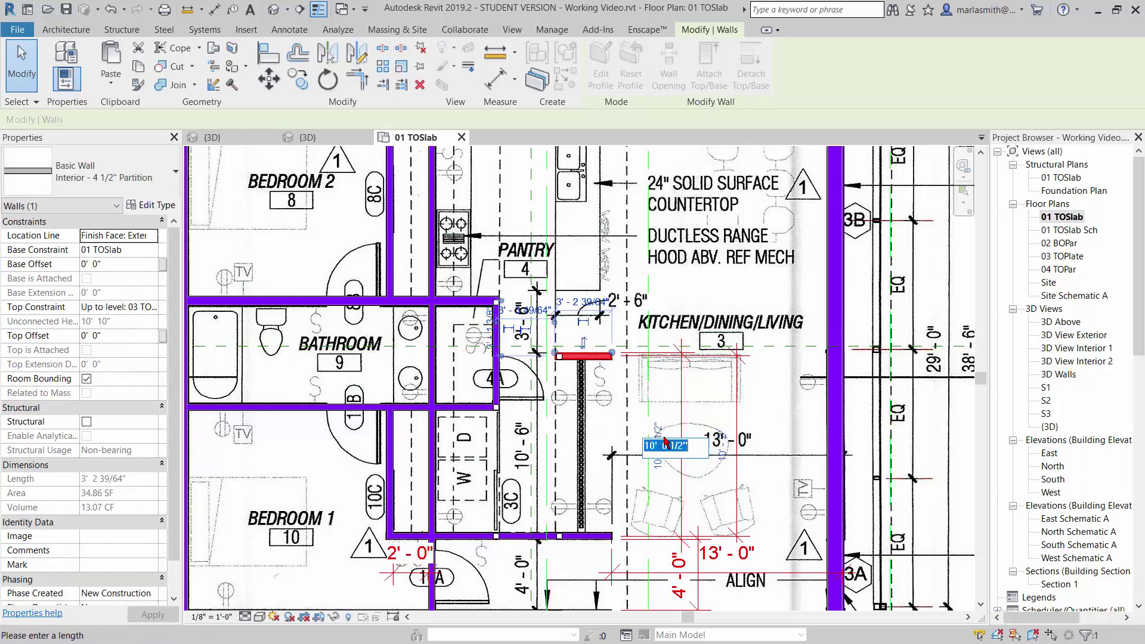
pyautogui.write('16')
pyautogui.press('Return')
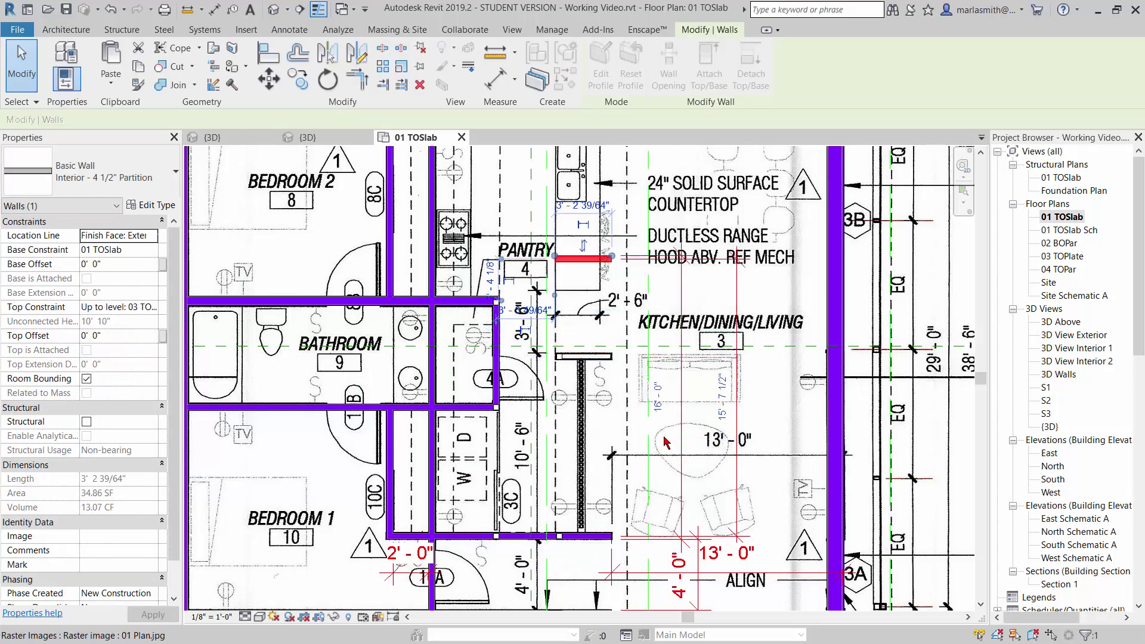
pyautogui.scroll(10, 571, 364)
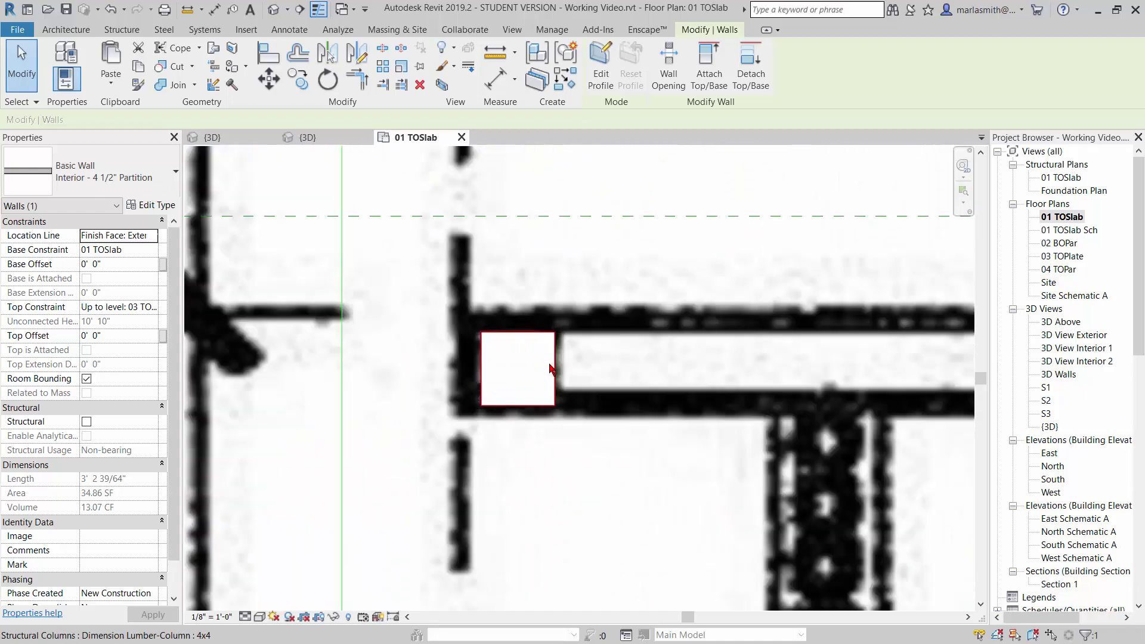
pyautogui.scroll(-8, 543, 465)
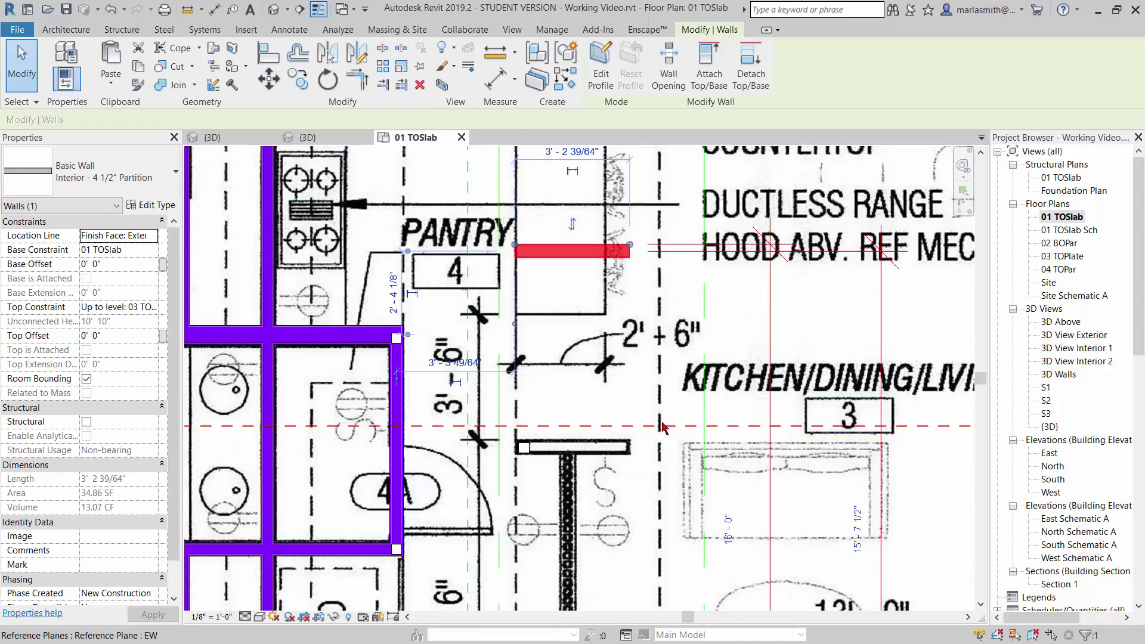
pyautogui.press('Escape')
pyautogui.scroll(-4, 634, 466)
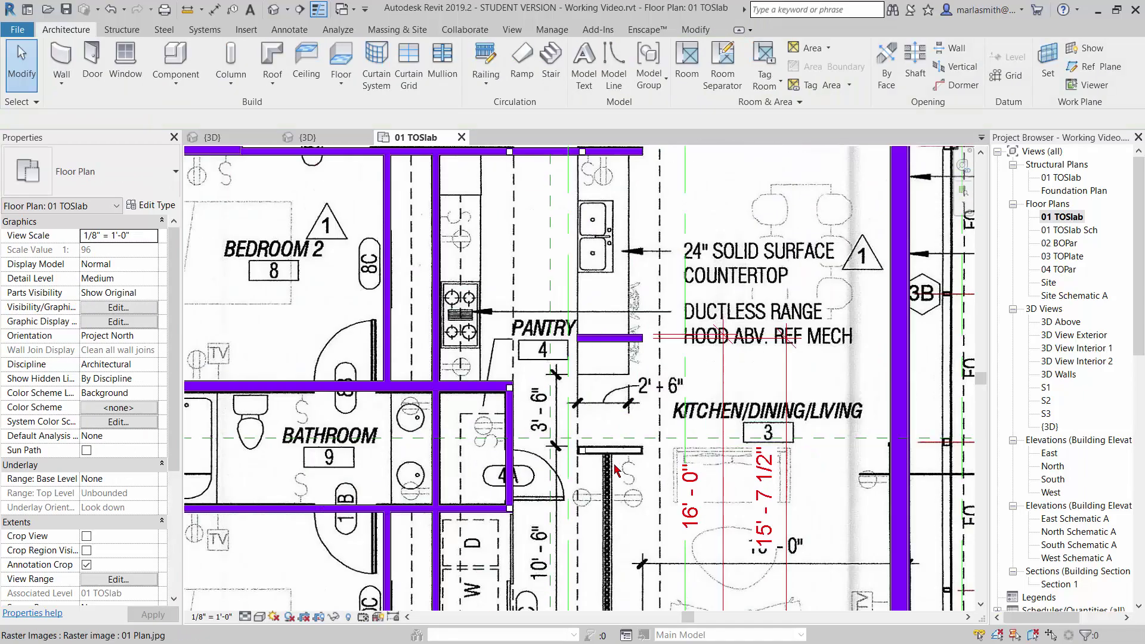
# Set the short wall's clear distance from the hallway's north partition wall to 10'-6"
pyautogui.scroll(3, 615, 467)
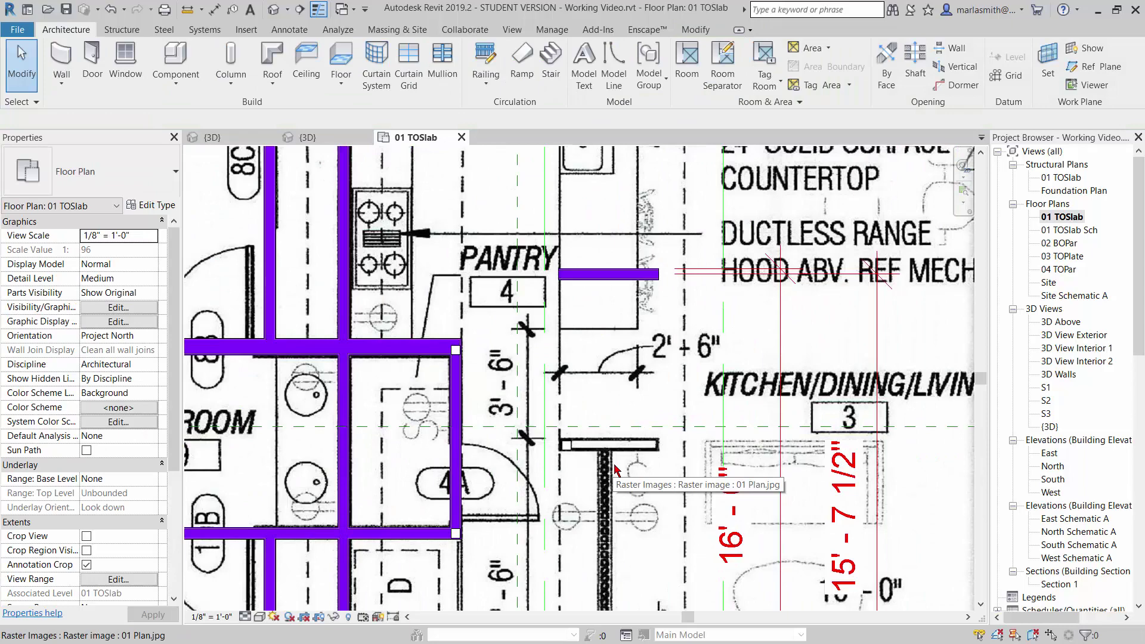
pyautogui.click(623, 285)
pyautogui.scroll(-2, 676, 286)
pyautogui.scroll(2, 702, 434)
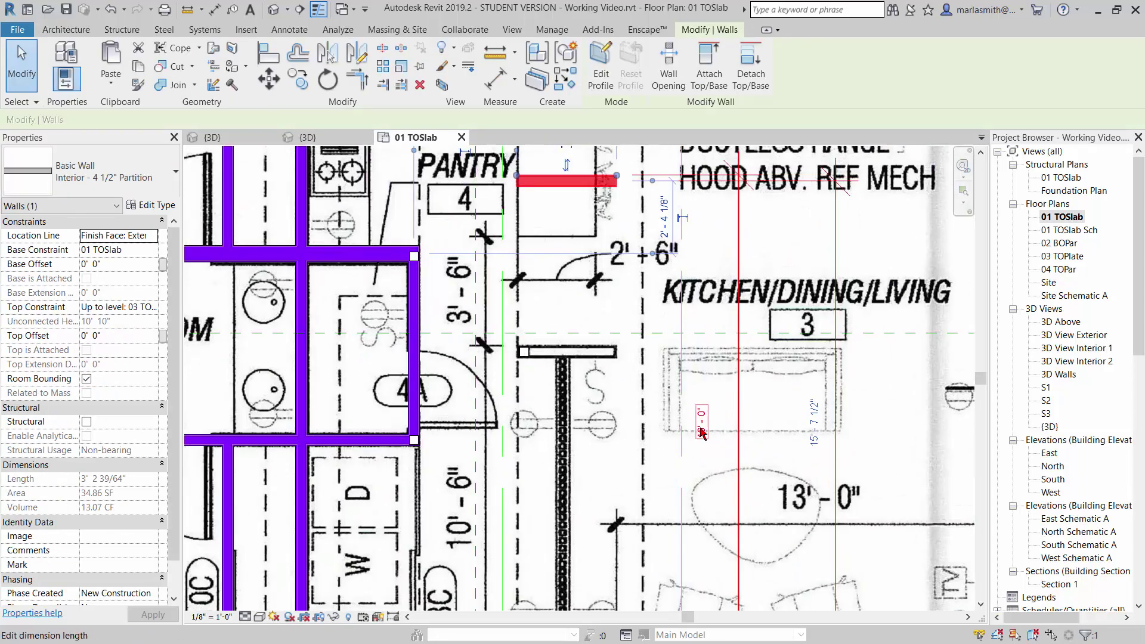
pyautogui.click(702, 434)
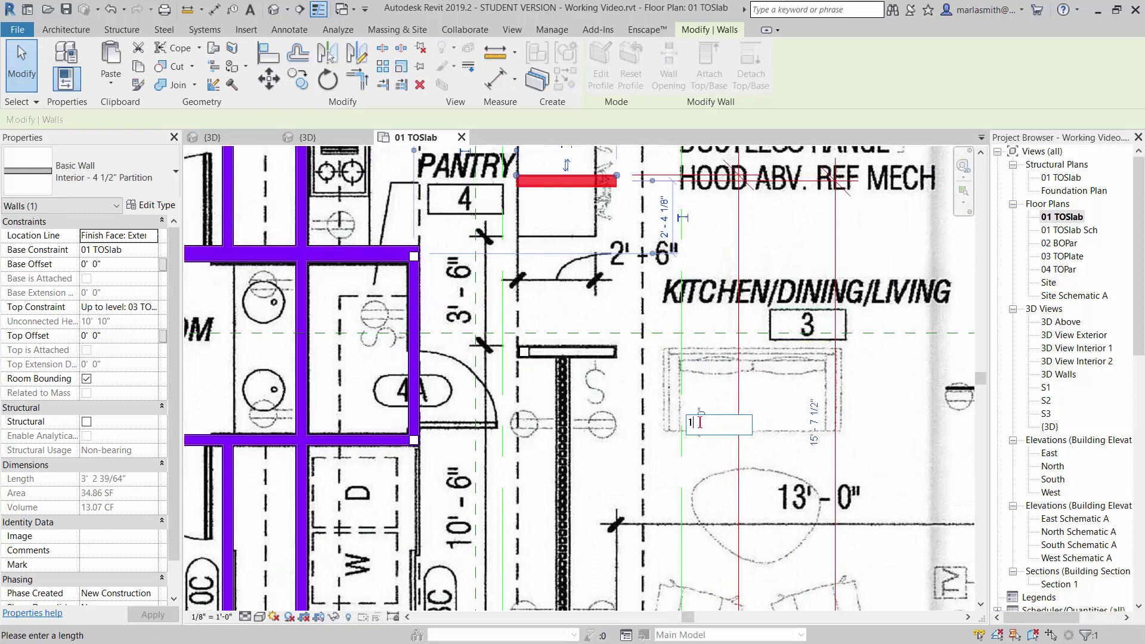
pyautogui.press('Return')
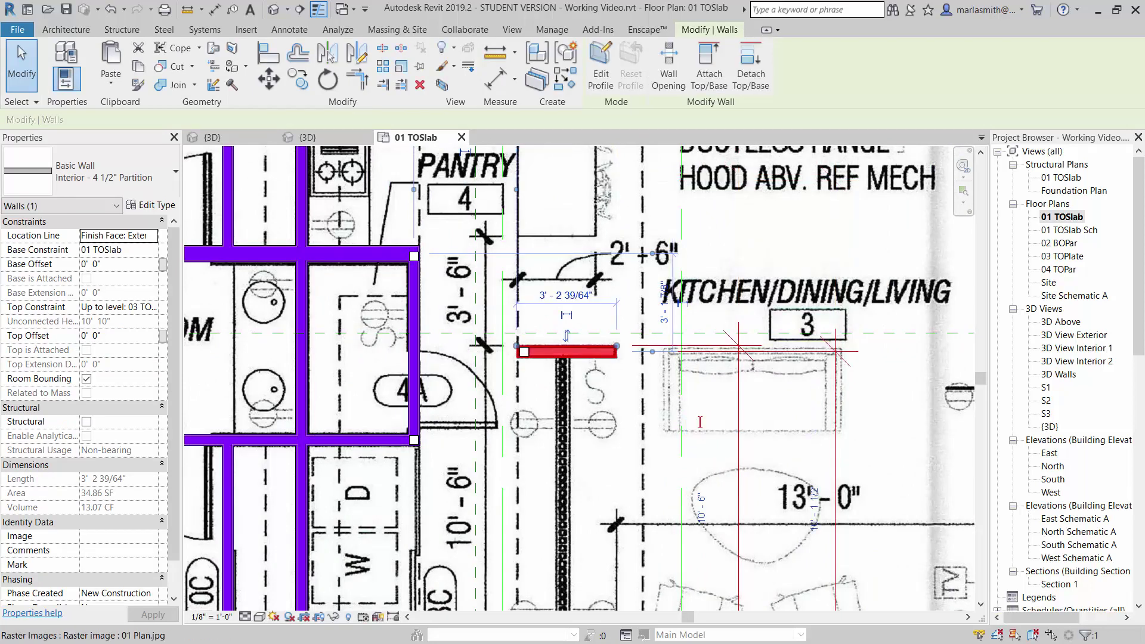
# Examine how the columns sit in the short wall, the living room's south wall and the partition corner southwest of the master bath
pyautogui.scroll(8, 572, 368)
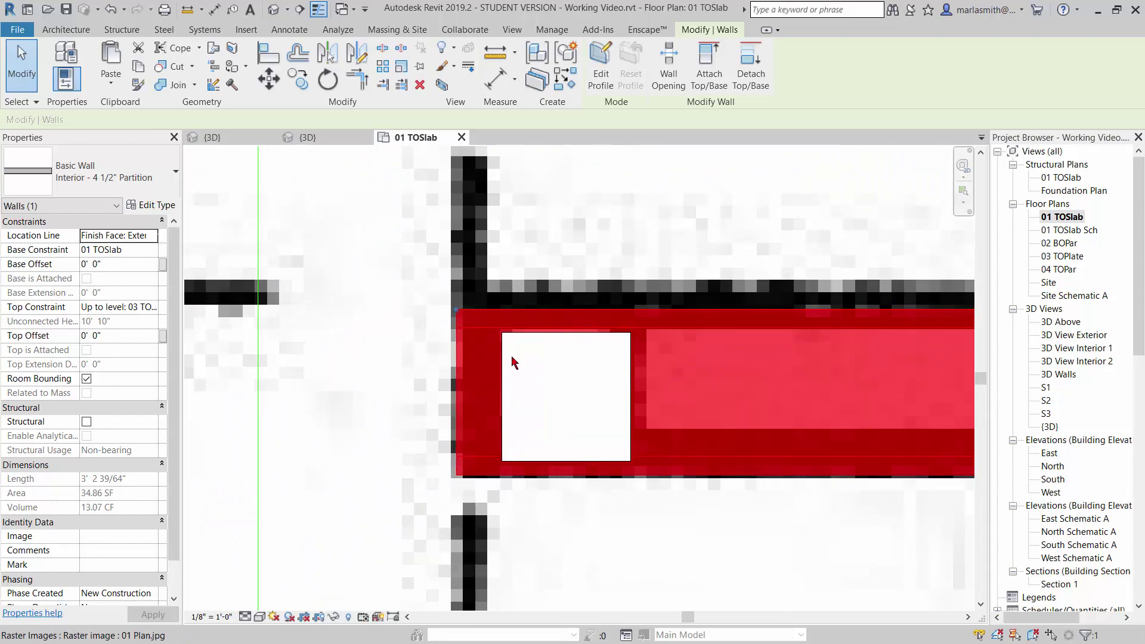
pyautogui.scroll(-8, 525, 327)
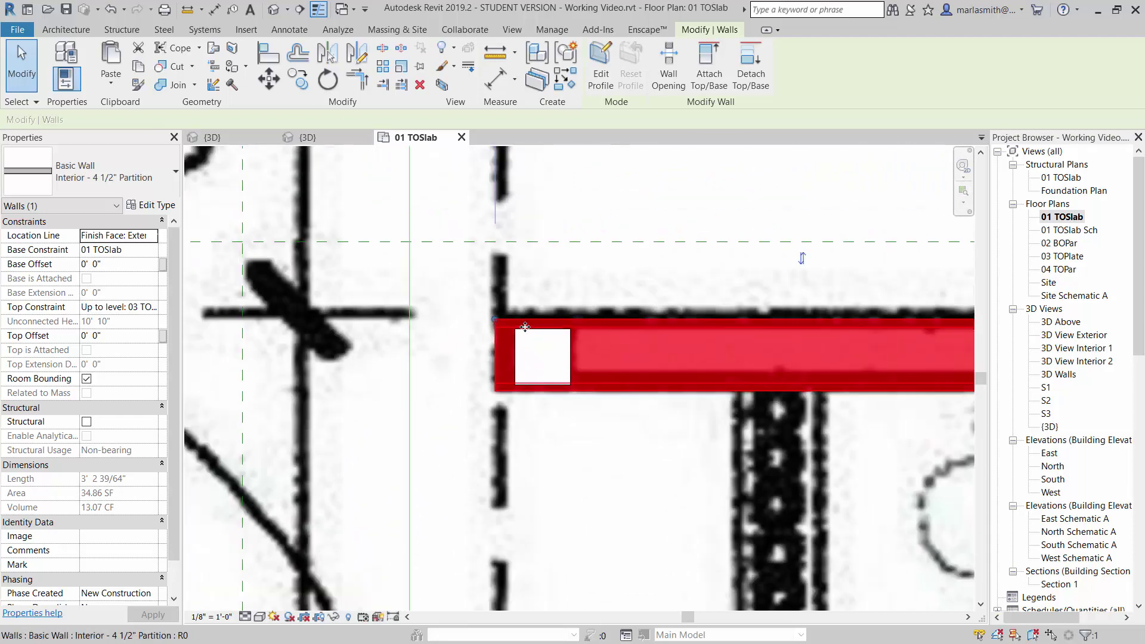
pyautogui.scroll(-5, 689, 392)
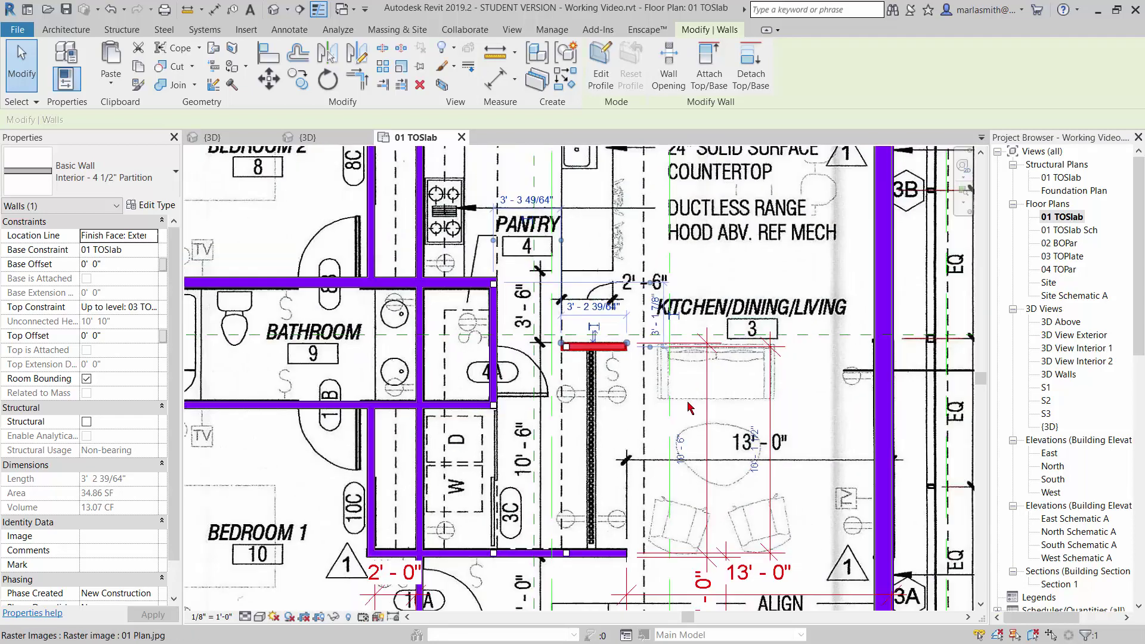
pyautogui.moveTo(689, 279); pyautogui.dragTo(693, 553, button='middle')
pyautogui.scroll(5, 587, 428)
pyautogui.scroll(8, 588, 428)
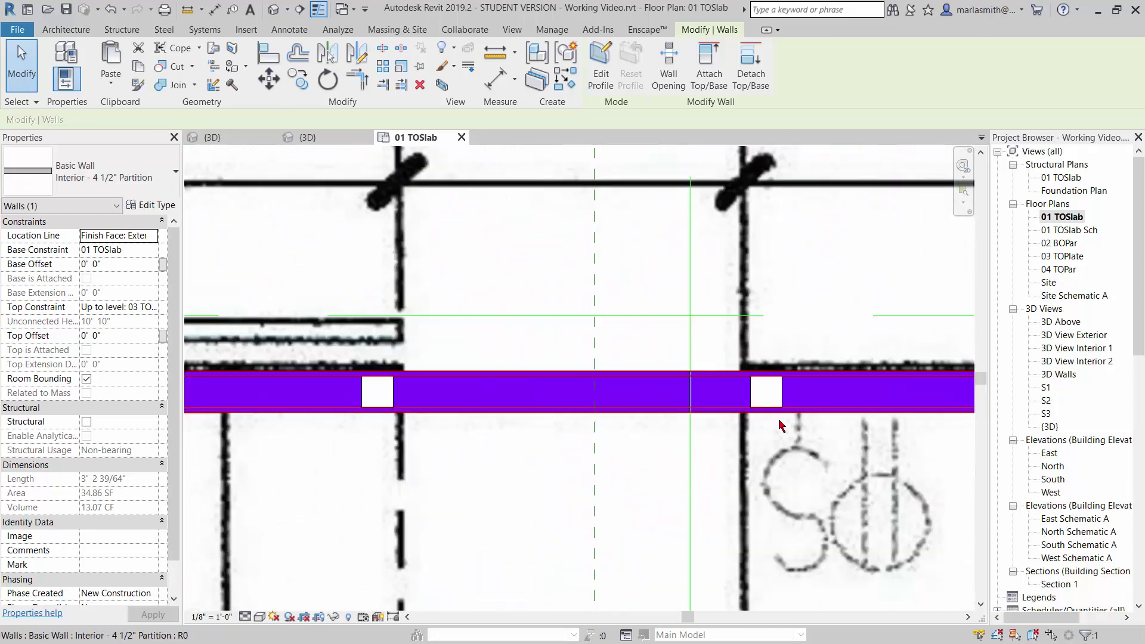
pyautogui.scroll(-8, 748, 412)
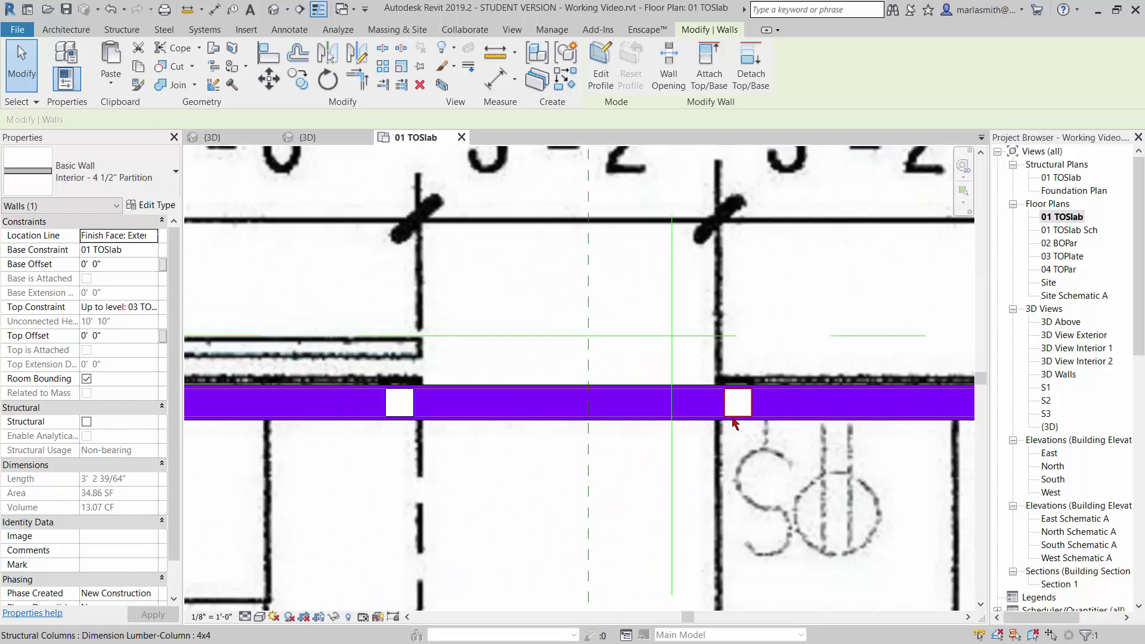
pyautogui.scroll(8, 743, 271)
pyautogui.scroll(-8, 742, 271)
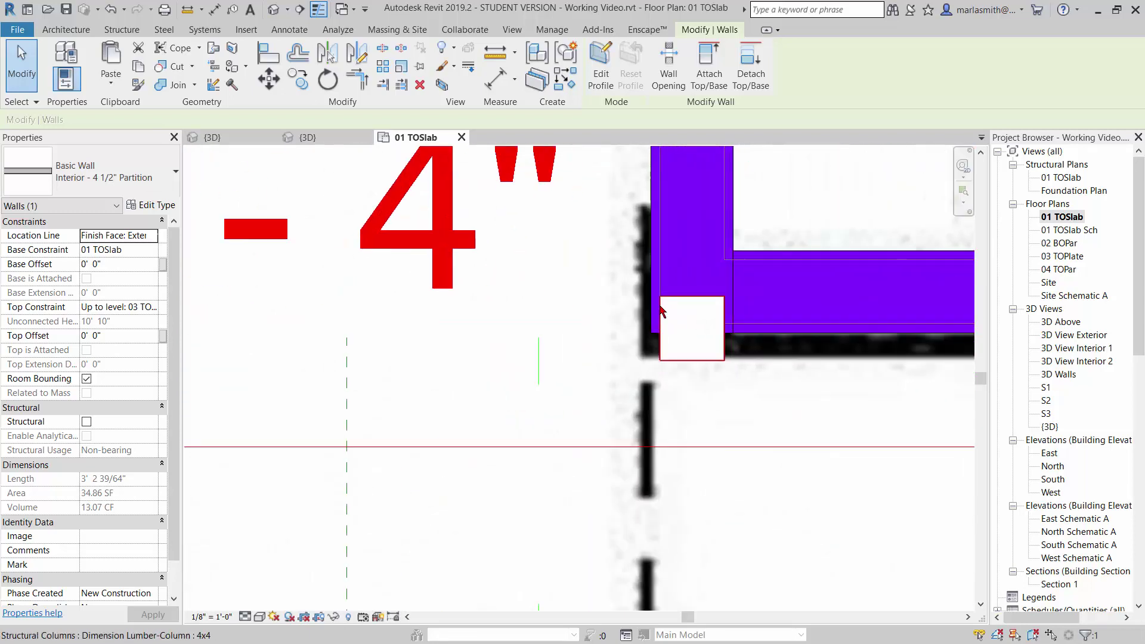
pyautogui.moveTo(735, 377); pyautogui.dragTo(512, 422, button='middle')
pyautogui.scroll(-1, 644, 412)
pyautogui.scroll(8, 756, 384)
pyautogui.scroll(3, 734, 427)
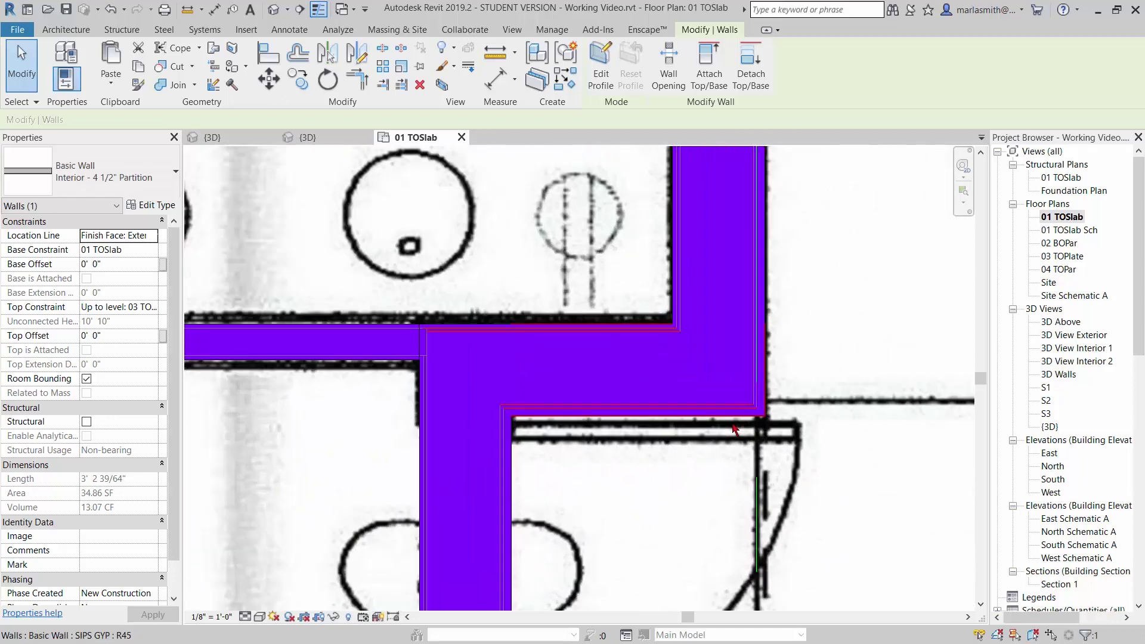
pyautogui.scroll(-9, 740, 411)
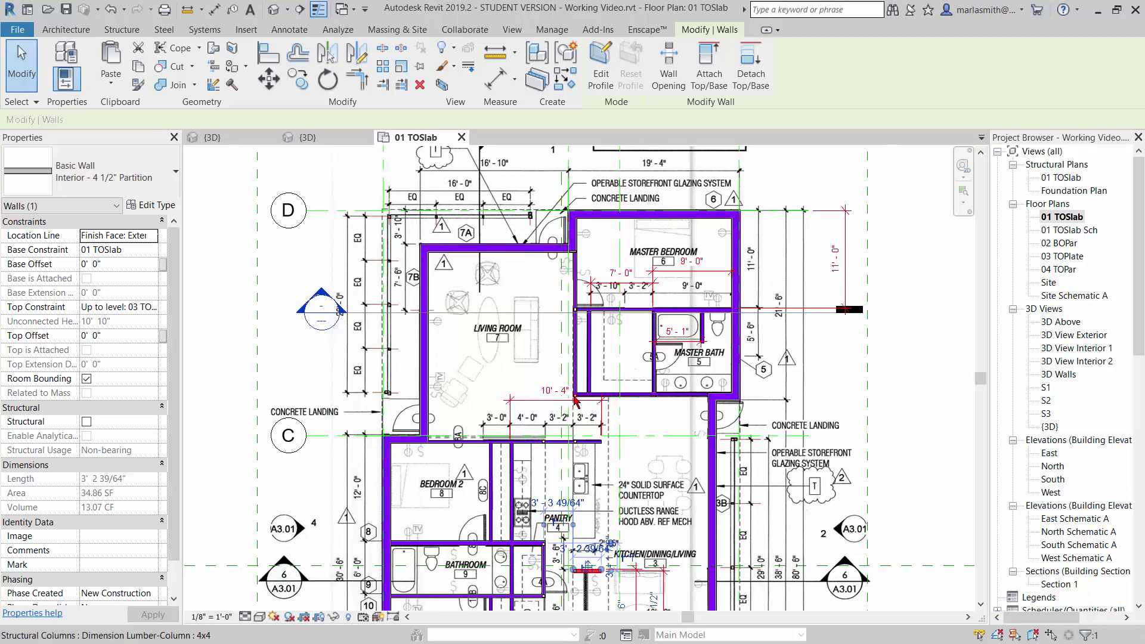
pyautogui.scroll(3, 569, 400)
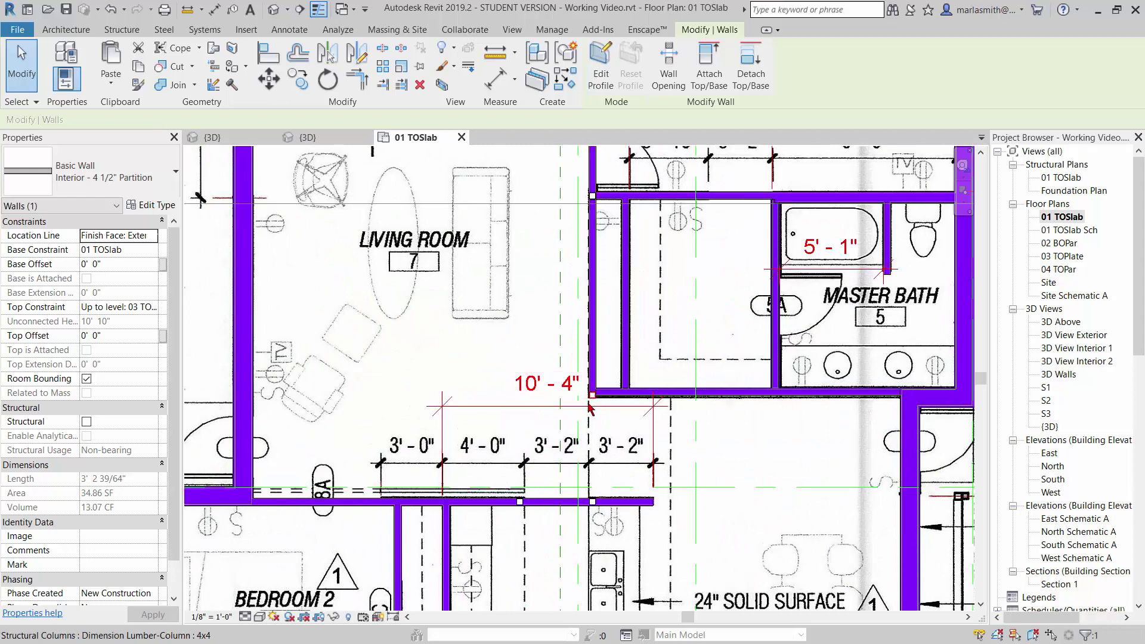
pyautogui.scroll(2, 592, 405)
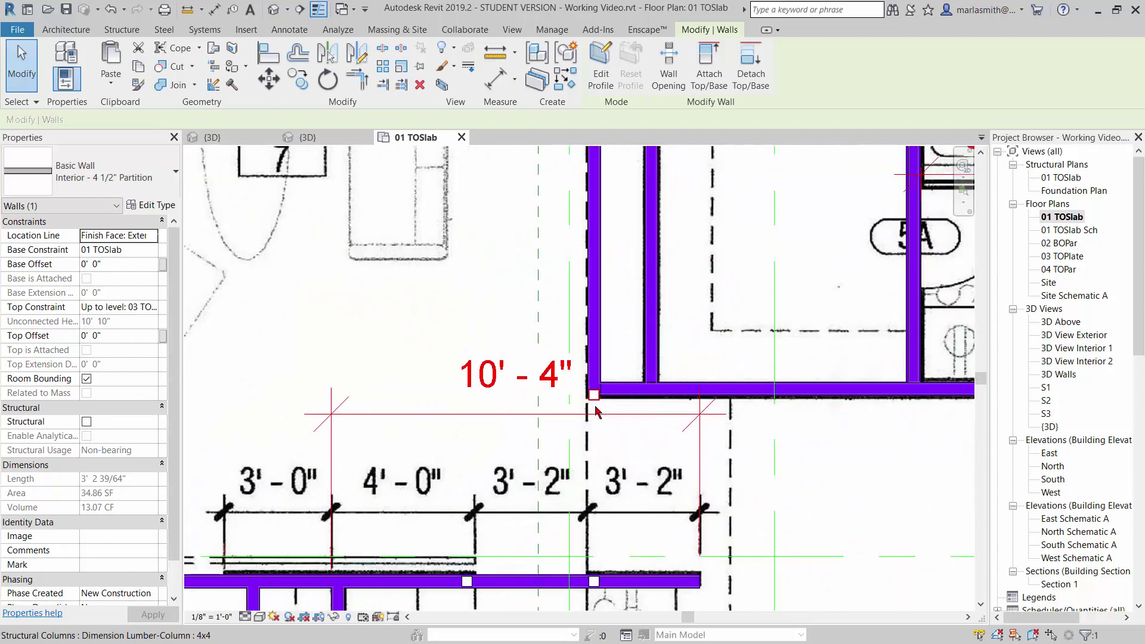
pyautogui.scroll(2, 593, 407)
pyautogui.scroll(1, 596, 399)
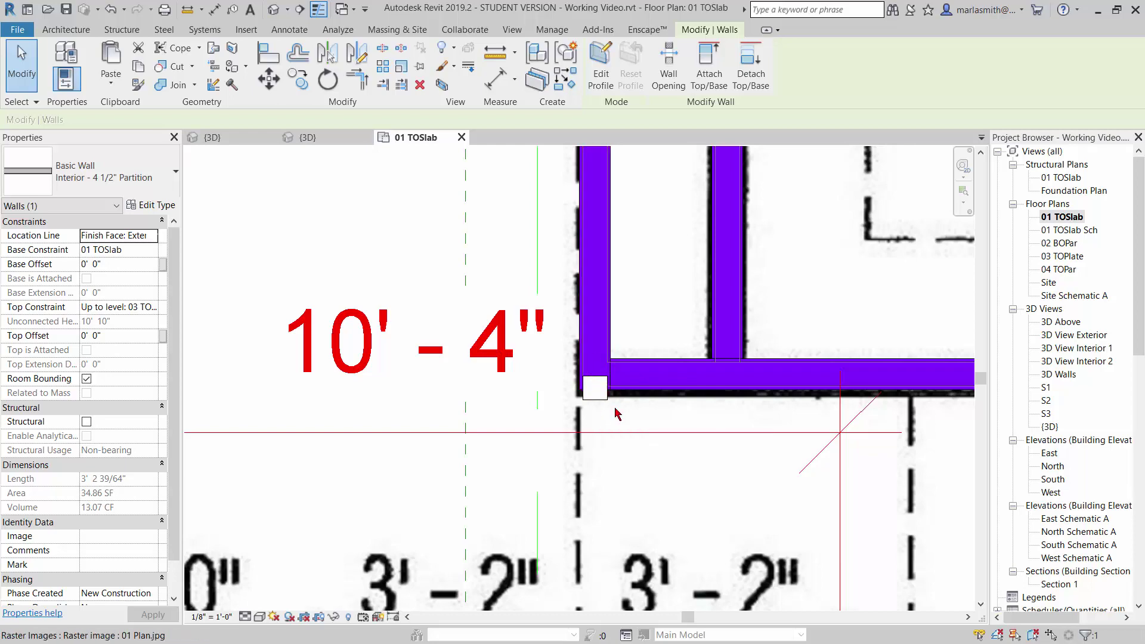
# Re-reference the 11'-0" dimension's lower witness line to the south face of the exterior wall jog below the master bath
pyautogui.scroll(-6, 548, 374)
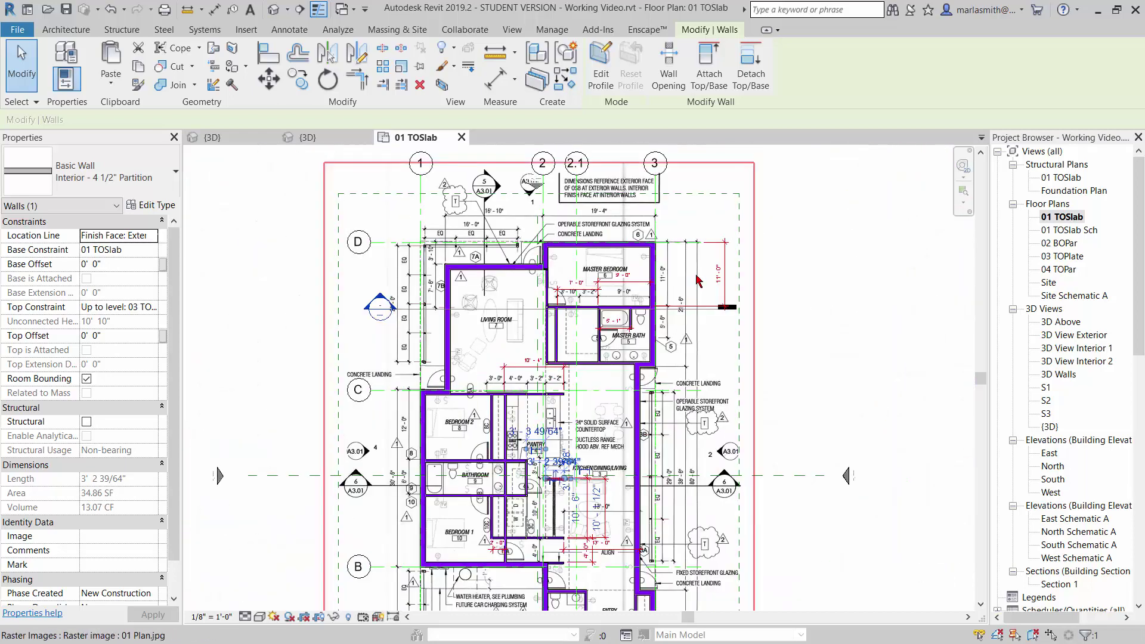
pyautogui.scroll(3, 678, 245)
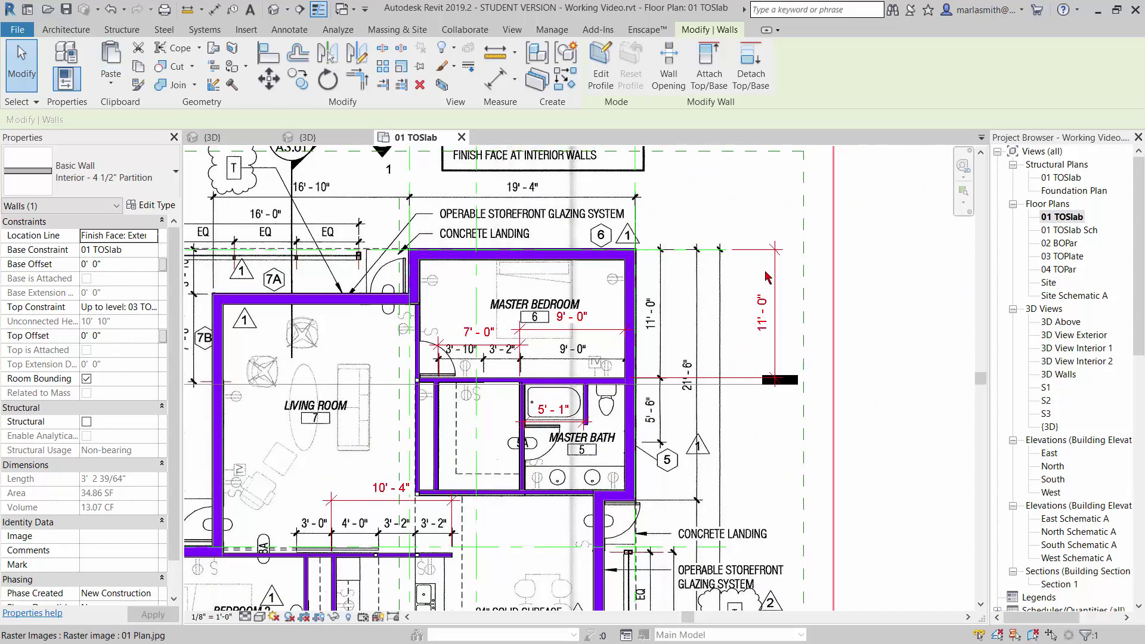
pyautogui.click(778, 292)
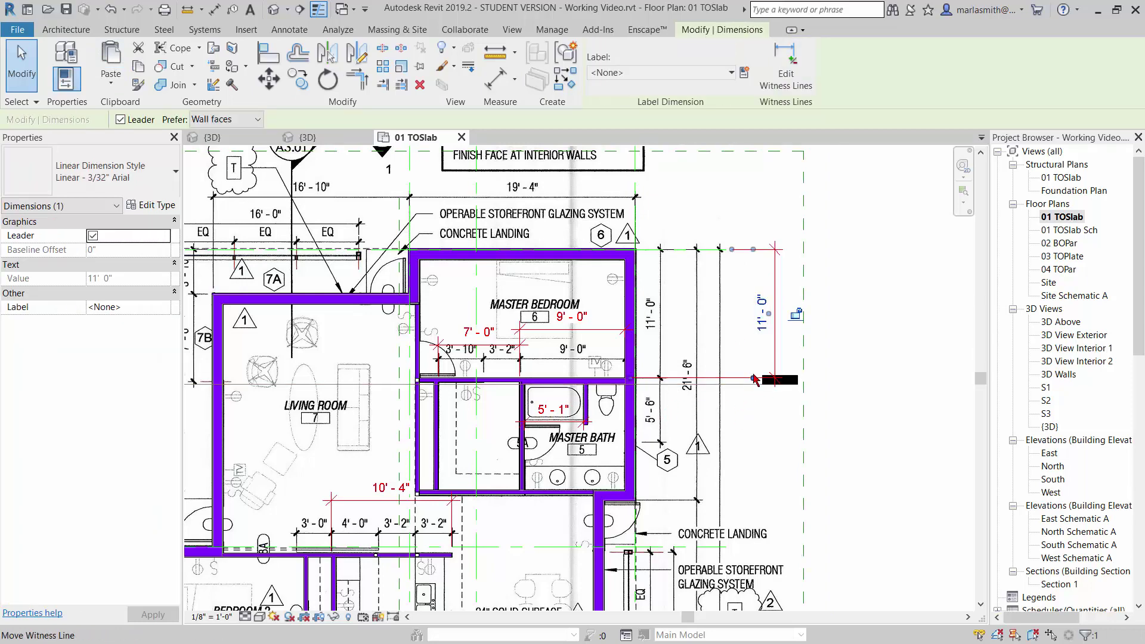
pyautogui.moveTo(755, 388); pyautogui.dragTo(720, 452)
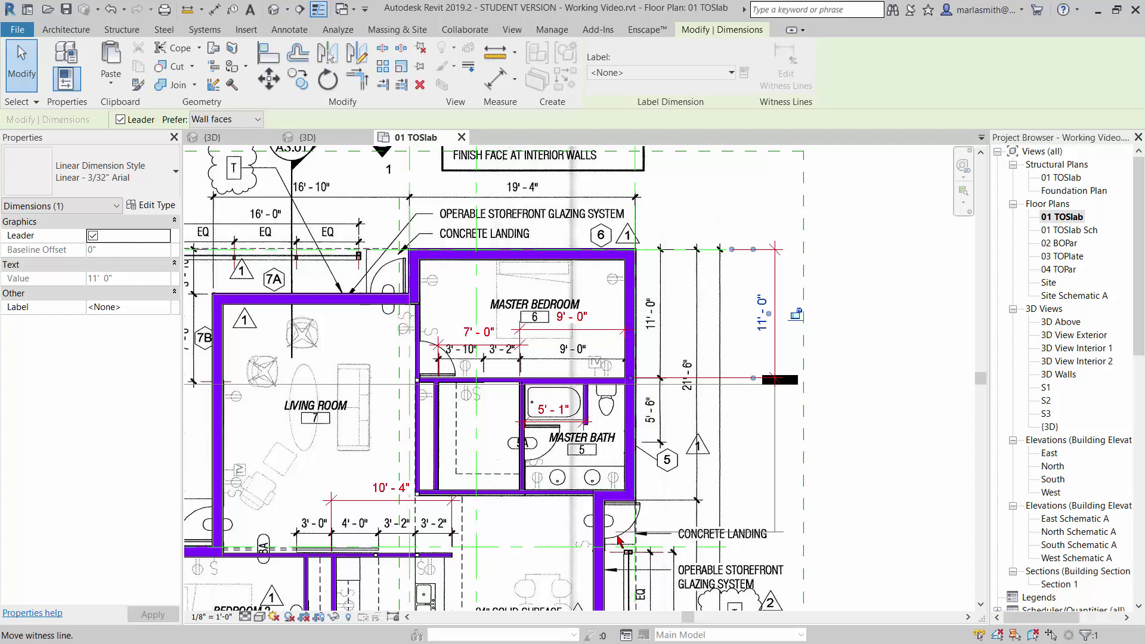
pyautogui.scroll(5, 618, 540)
pyautogui.scroll(2, 618, 540)
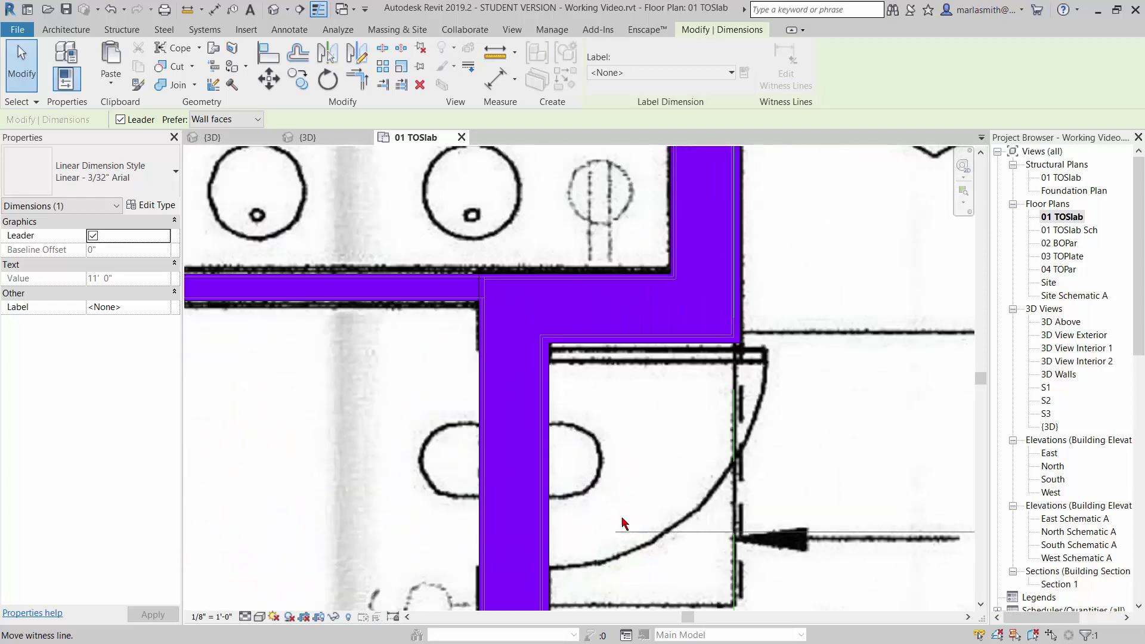
pyautogui.press('Tab')
pyautogui.click(696, 346)
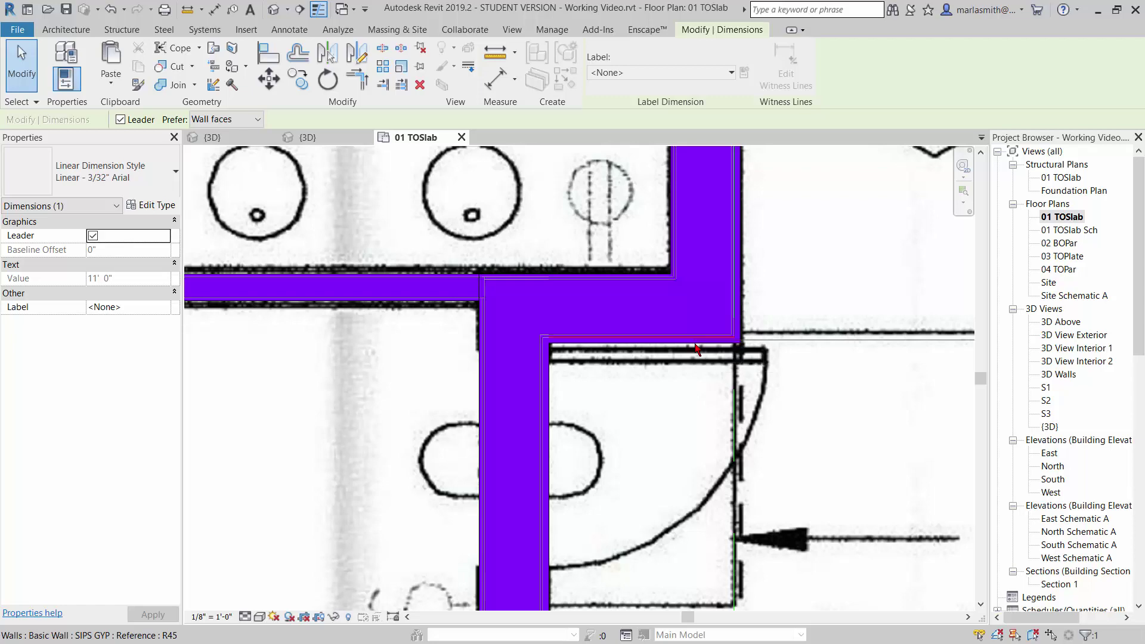
pyautogui.scroll(-5, 653, 458)
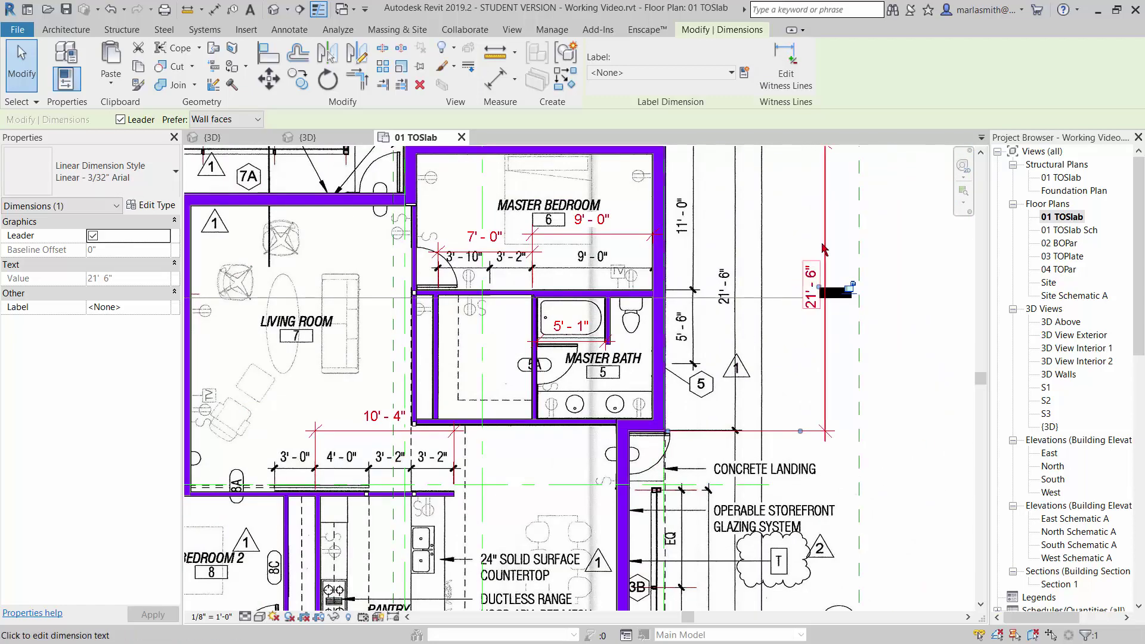
pyautogui.scroll(-2, 713, 406)
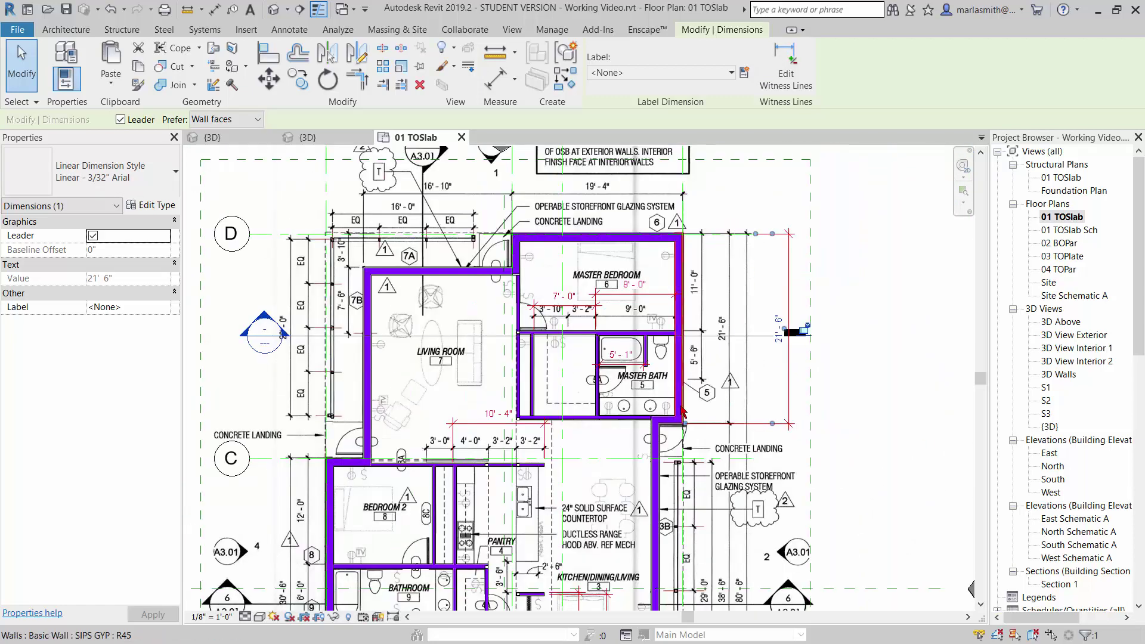
# Align the 4x4 corner column near the 10'-4" dimension with the centerline of the partition running east along the master bath's south side
pyautogui.scroll(3, 628, 450)
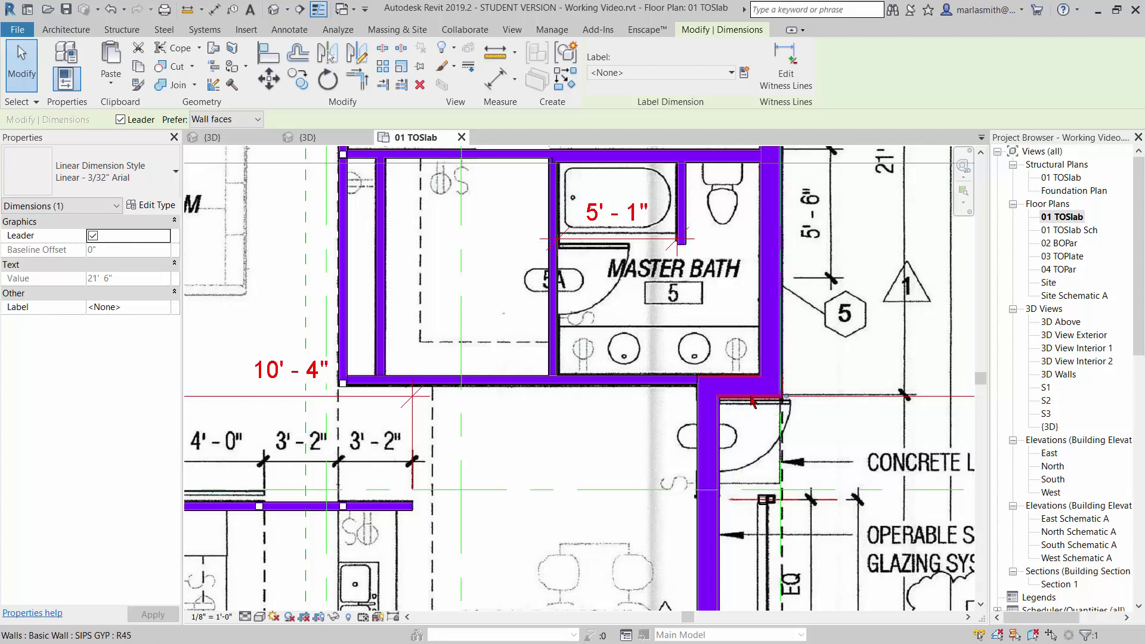
pyautogui.scroll(-3, 753, 403)
pyautogui.scroll(6, 463, 448)
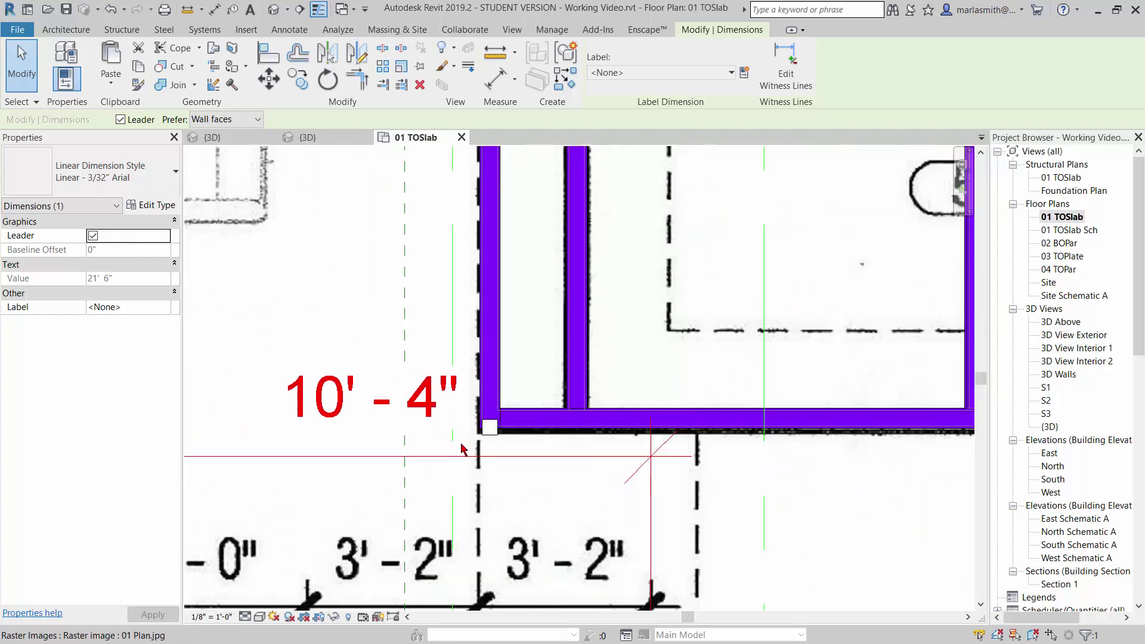
pyautogui.scroll(2, 463, 449)
pyautogui.press('a')
pyautogui.press('l')
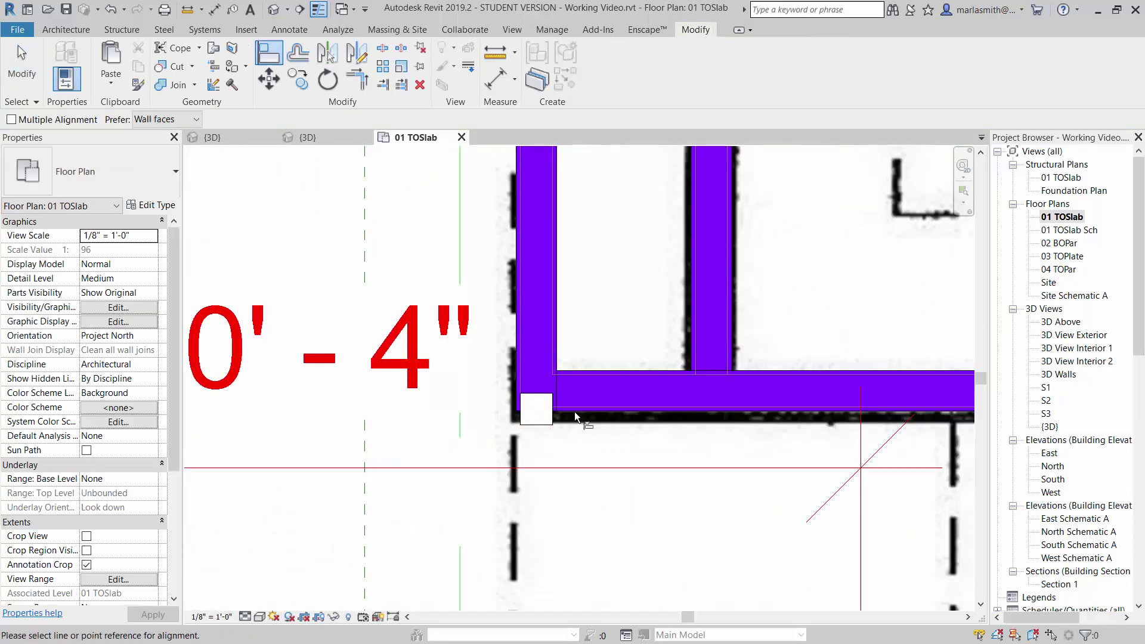
pyautogui.click(643, 388)
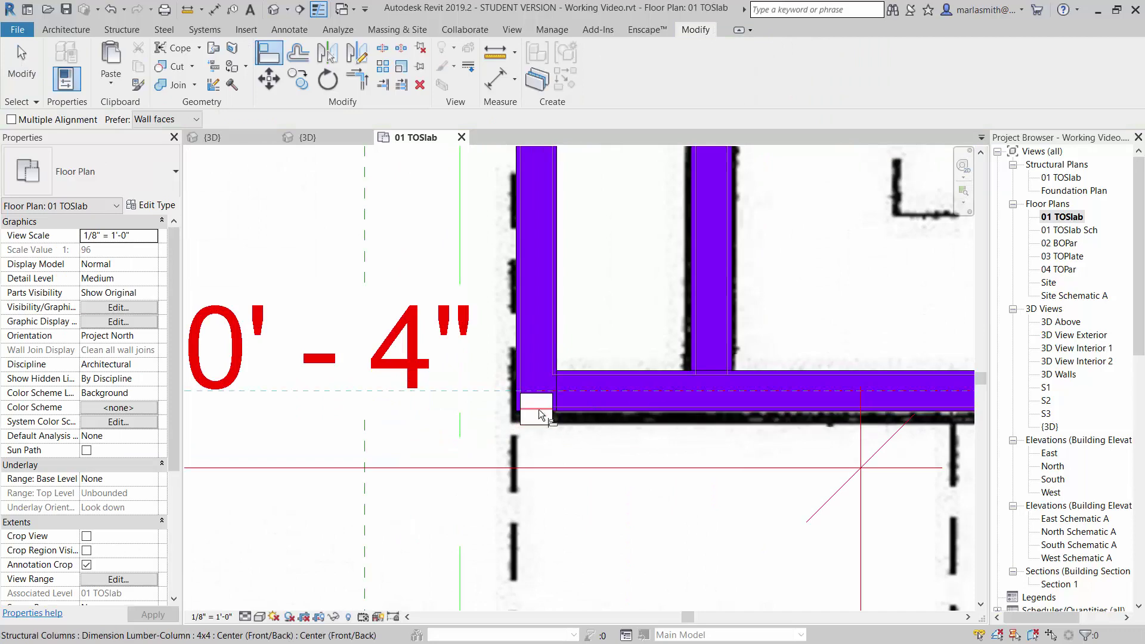
pyautogui.click(540, 410)
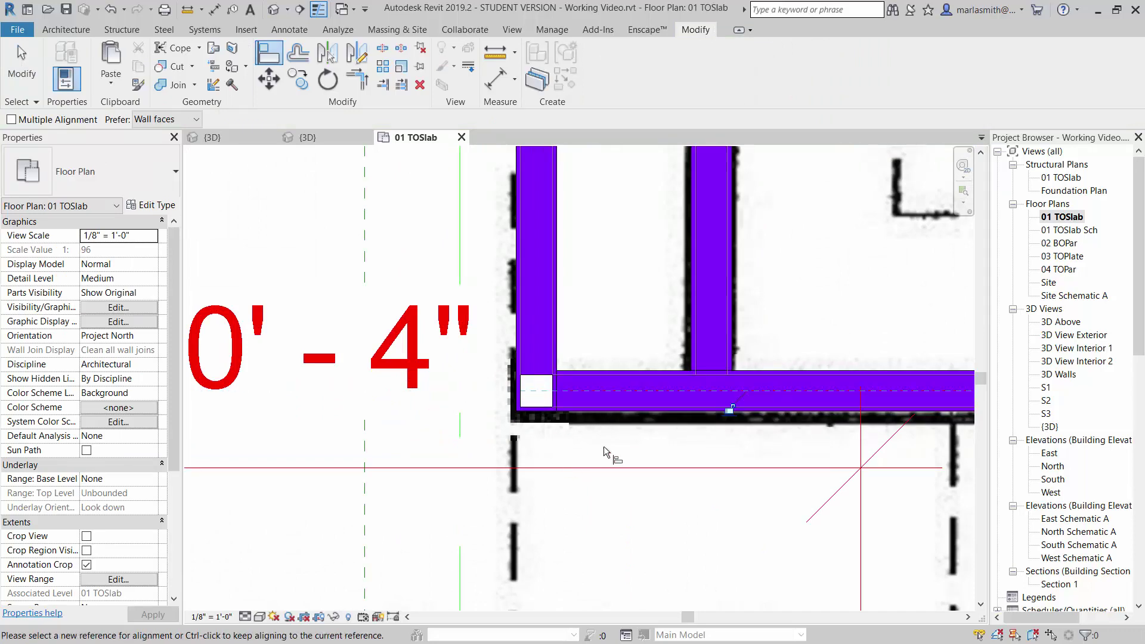
pyautogui.scroll(4, 519, 364)
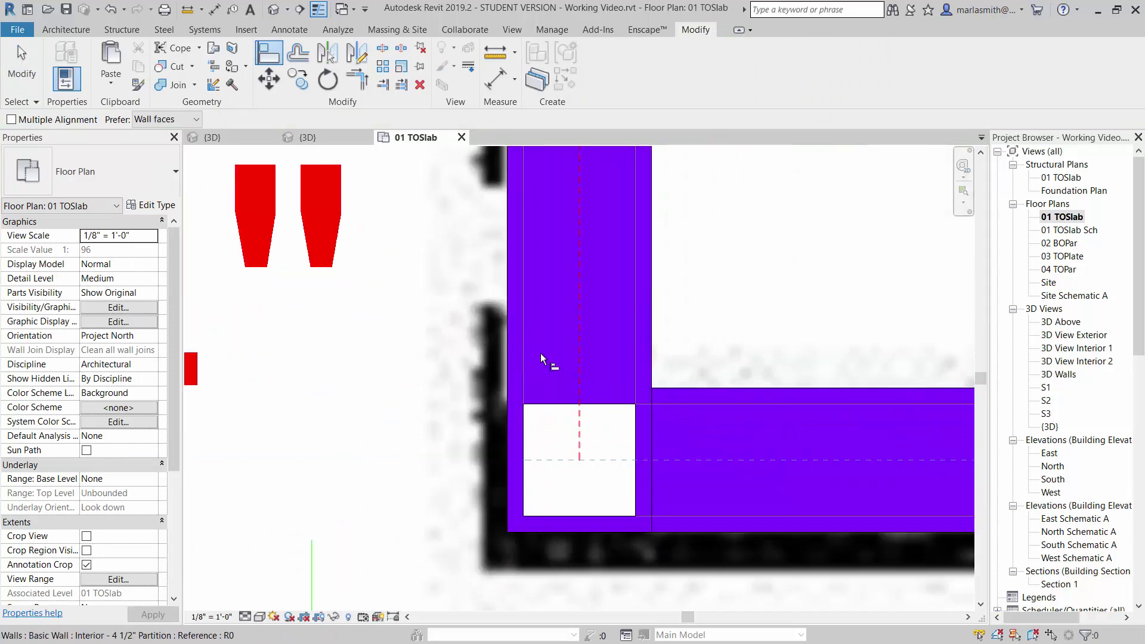
# Align the south face of the 4x4 column at the bathroom block's northeast corner below the pantry with the 6 1/2" partition's south core face
pyautogui.scroll(-8, 600, 373)
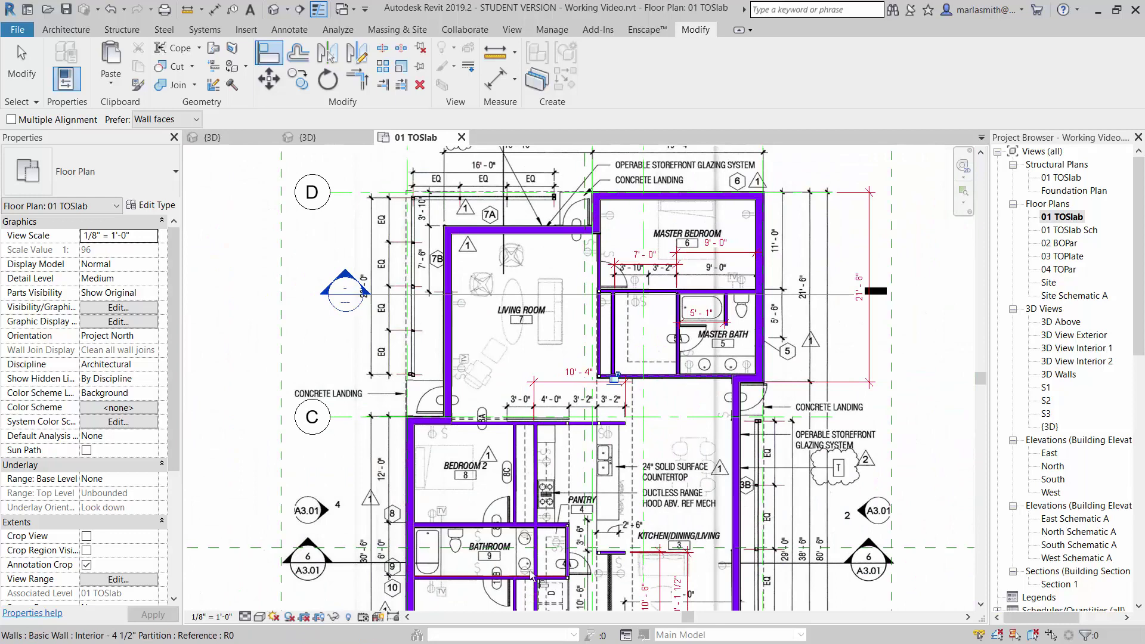
pyautogui.scroll(1, 566, 557)
pyautogui.scroll(5, 565, 553)
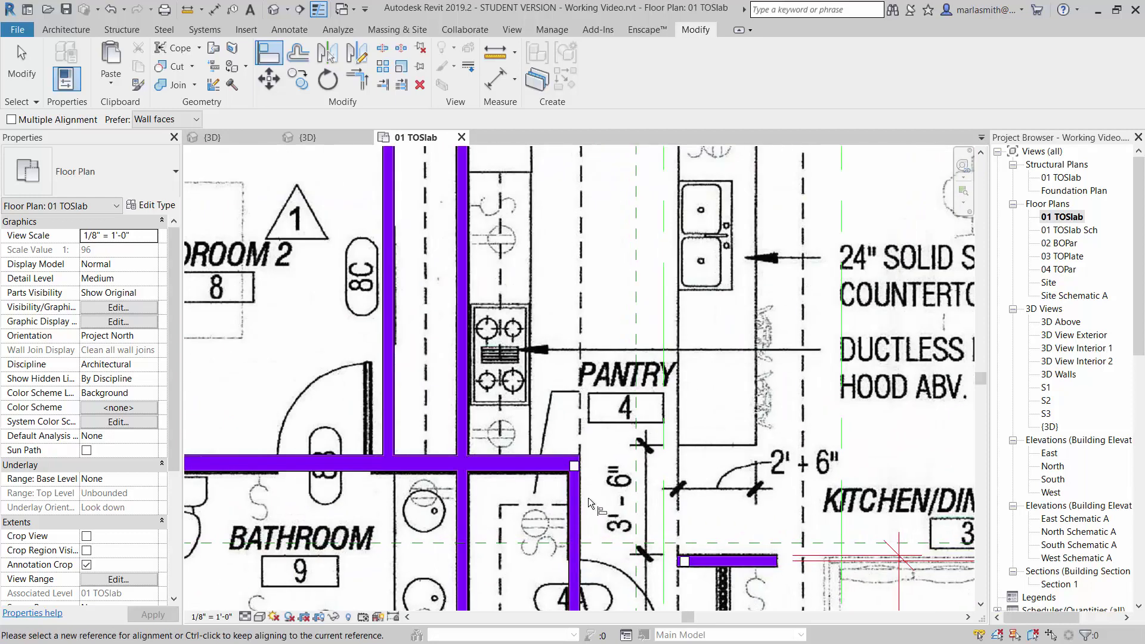
pyautogui.scroll(3, 588, 498)
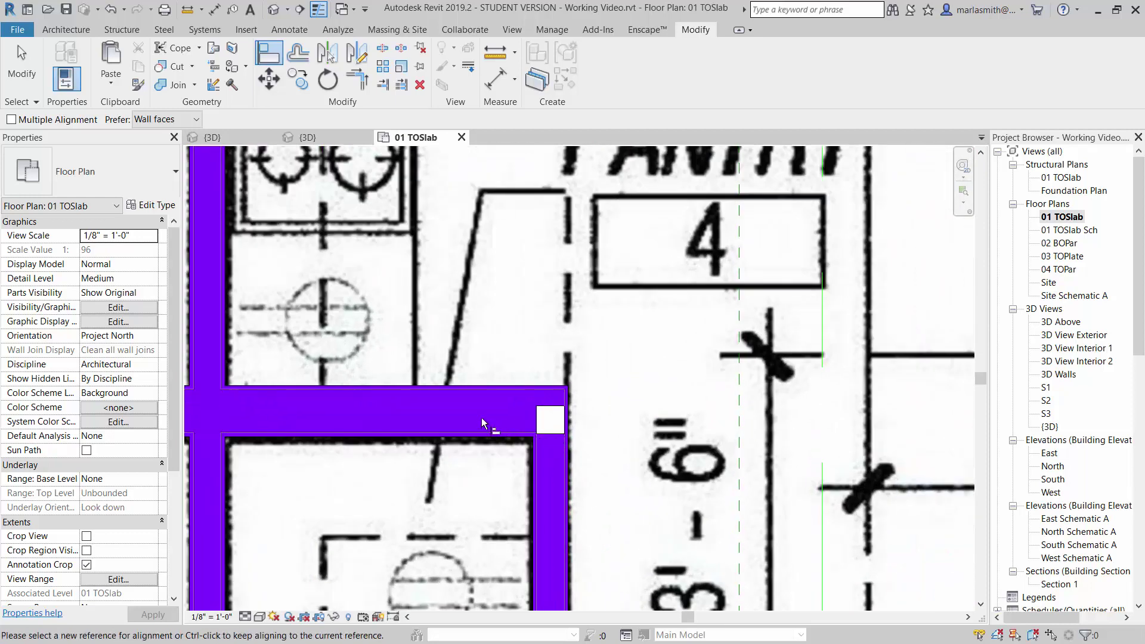
pyautogui.scroll(-3, 554, 415)
pyautogui.scroll(5, 579, 408)
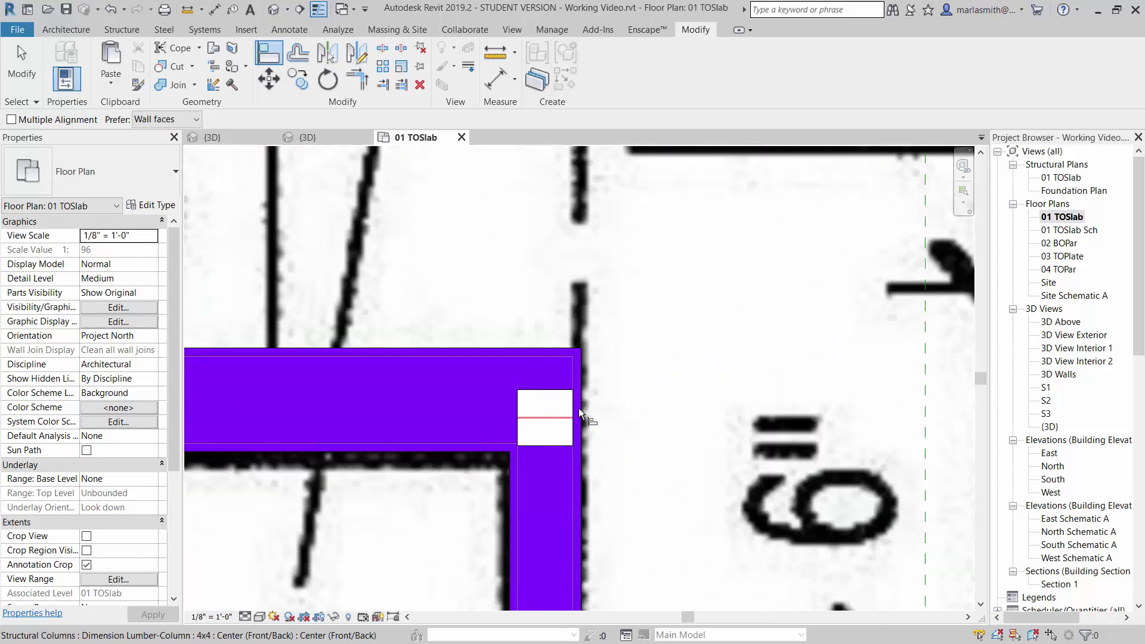
pyautogui.scroll(2, 579, 408)
pyautogui.click(578, 373)
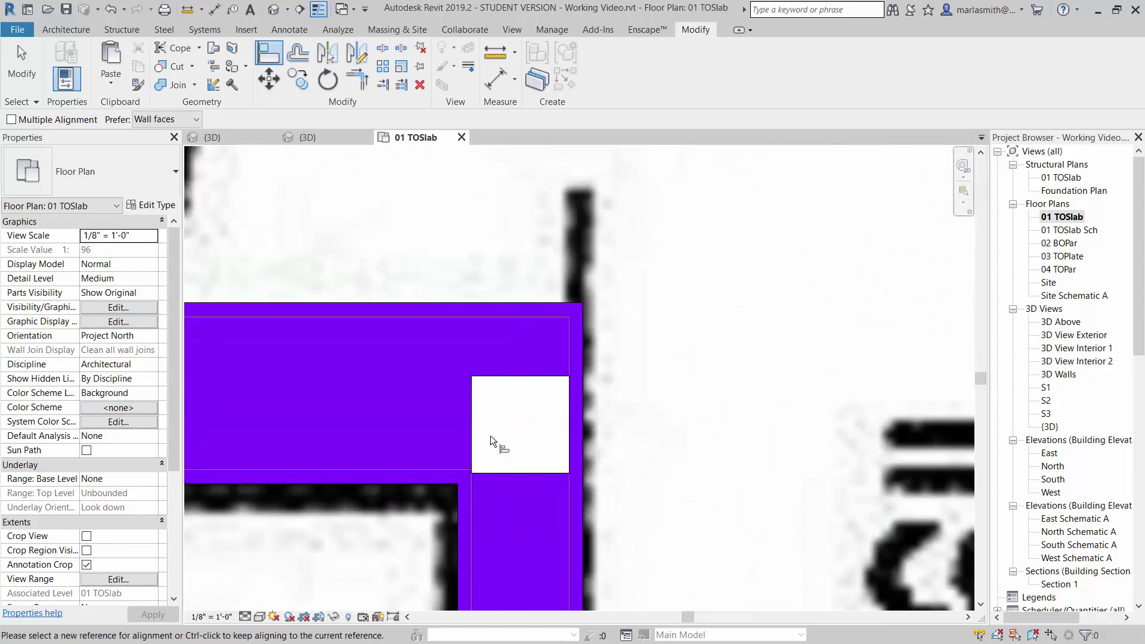
pyautogui.scroll(3, 465, 477)
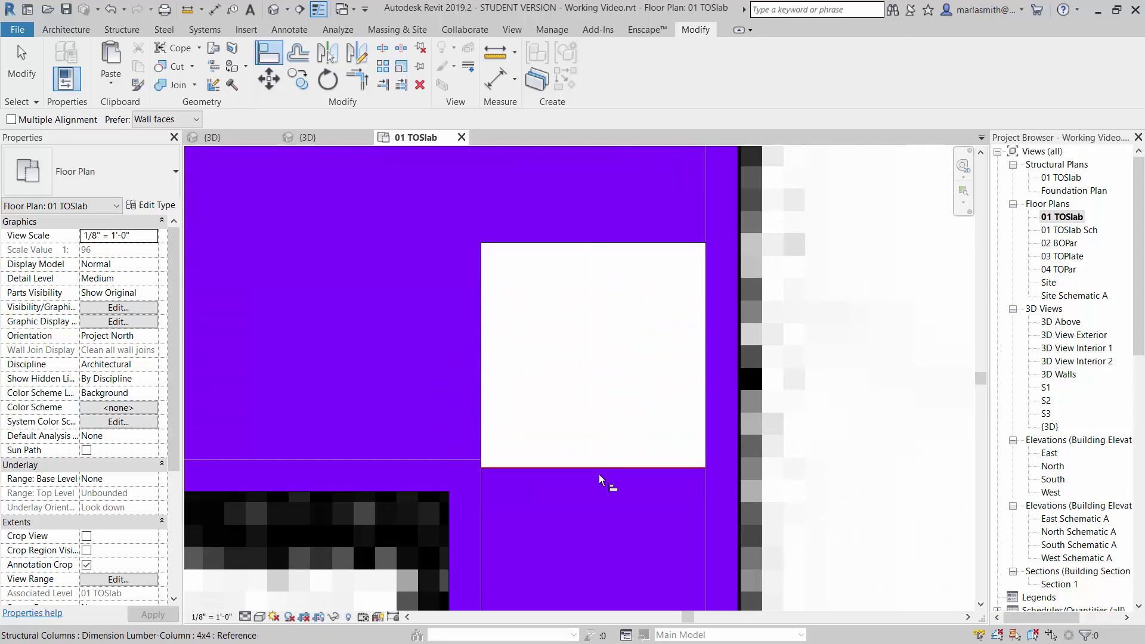
pyautogui.click(451, 460)
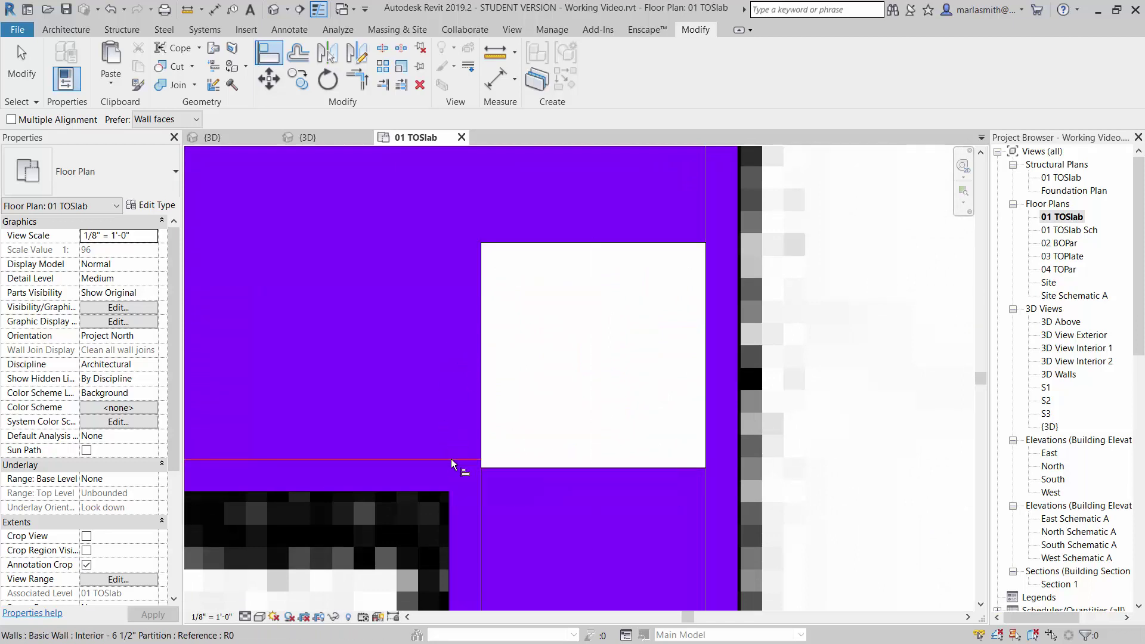
pyautogui.click(563, 468)
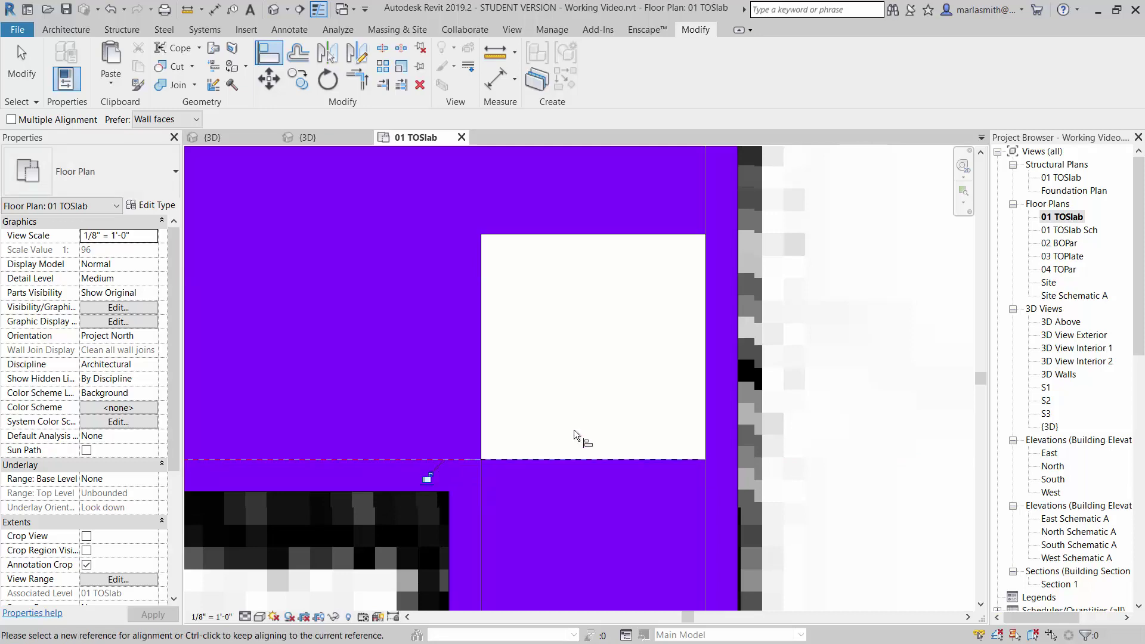
# Align the 4x4 column beside door 3C with the centerline of the partition along the laundry closet's south side
pyautogui.scroll(-4, 574, 430)
pyautogui.scroll(-5, 593, 331)
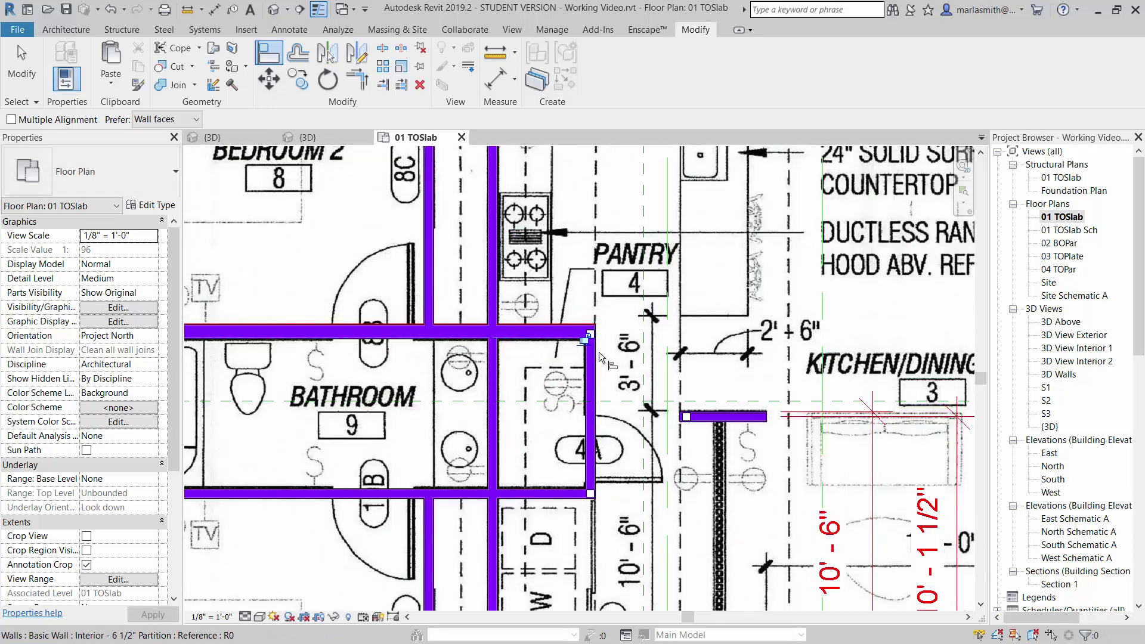
pyautogui.scroll(5, 596, 500)
pyautogui.scroll(5, 596, 452)
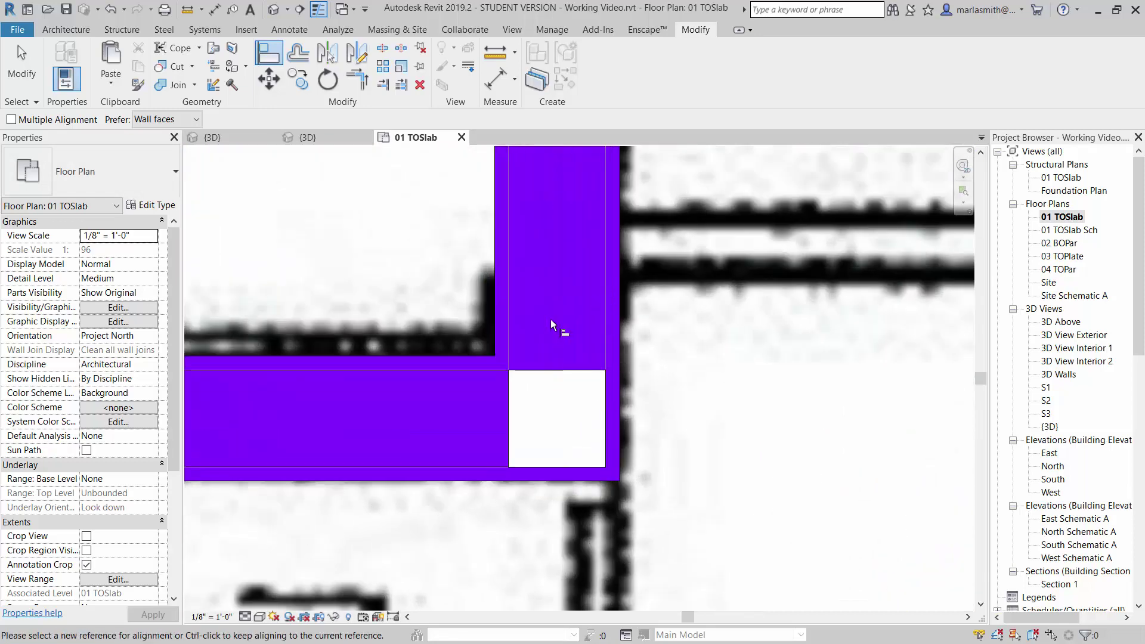
pyautogui.scroll(-5, 522, 334)
pyautogui.scroll(-5, 521, 335)
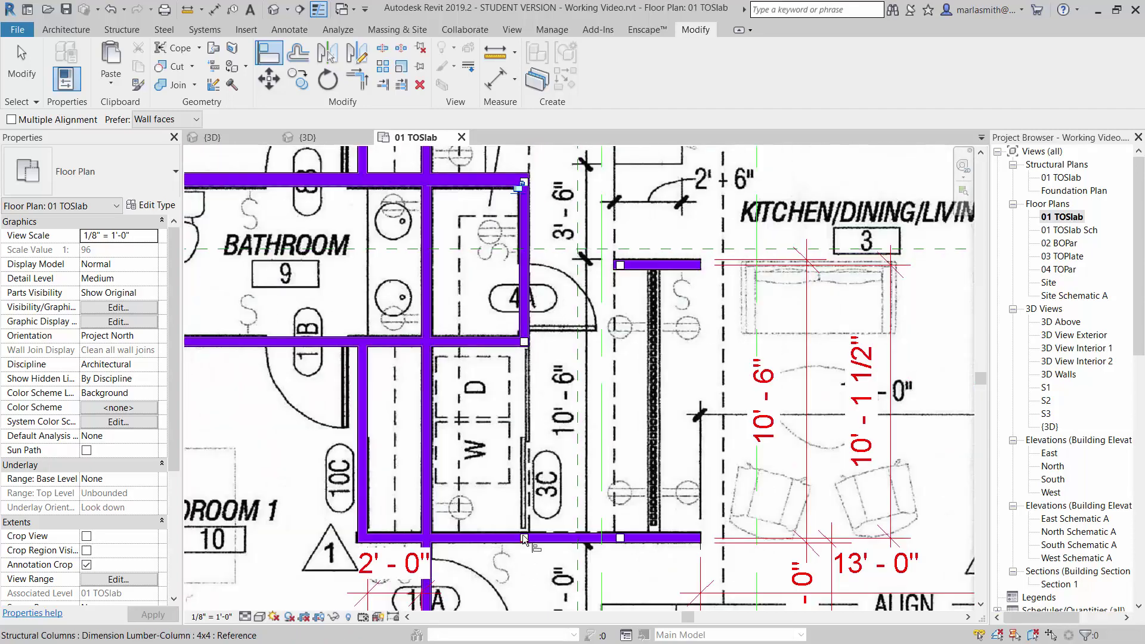
pyautogui.scroll(-3, 531, 409)
pyautogui.scroll(10, 552, 515)
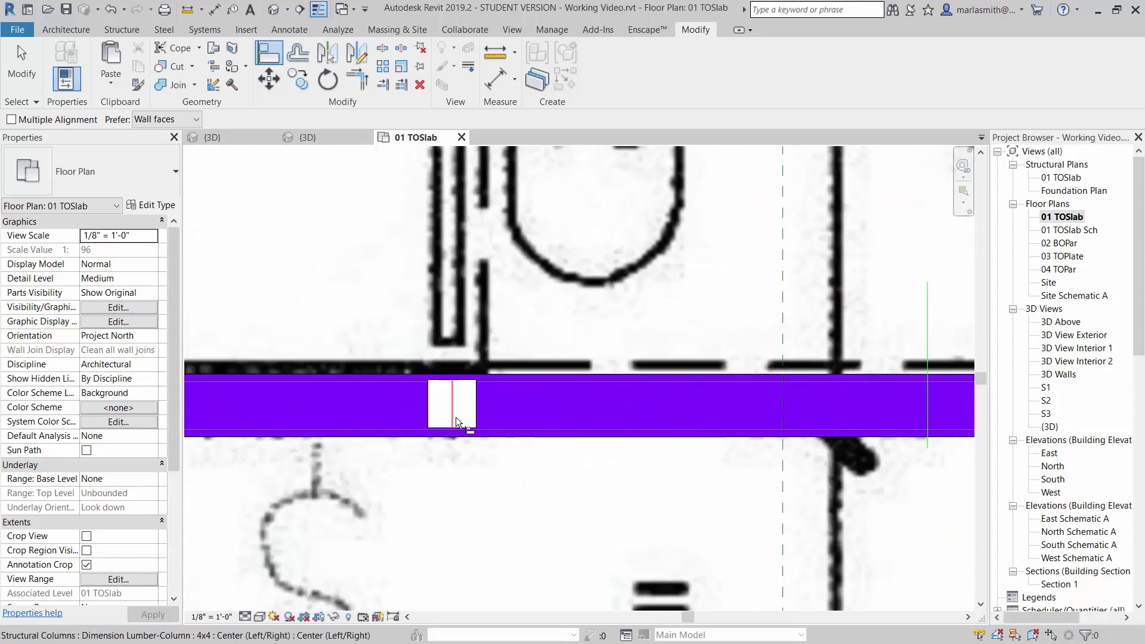
pyautogui.click(612, 376)
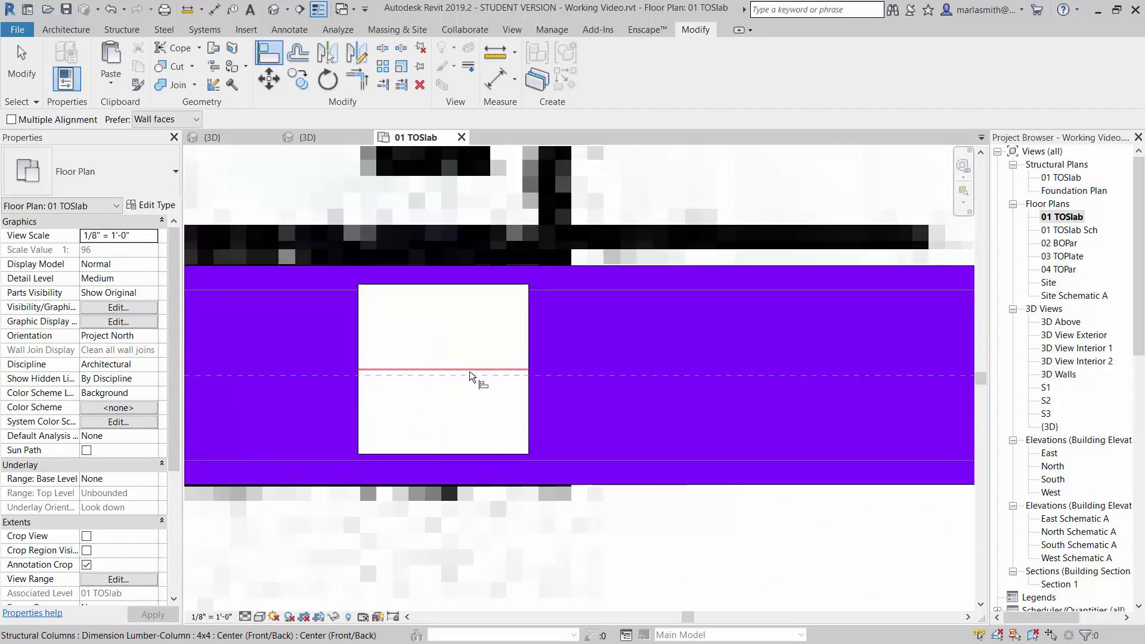
pyautogui.click(470, 371)
pyautogui.scroll(-4, 355, 411)
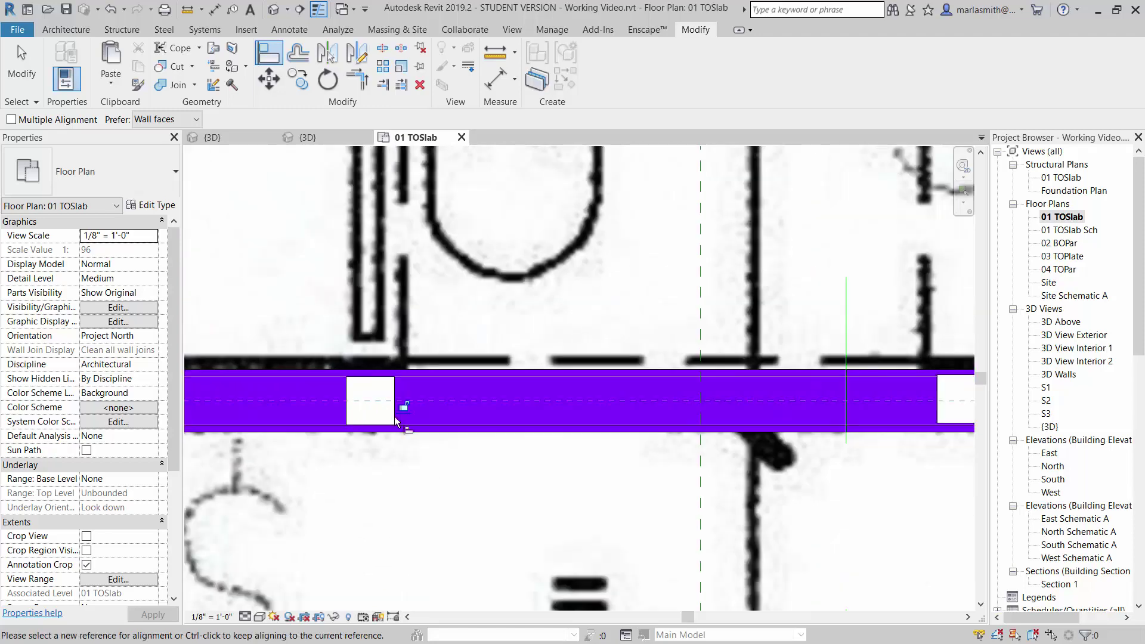
# Align the eastern 4x4 column in the laundry closet's south partition with that wall's centerline, and finish the Align command
pyautogui.click(907, 401)
pyautogui.click(960, 397)
pyautogui.scroll(-5, 721, 393)
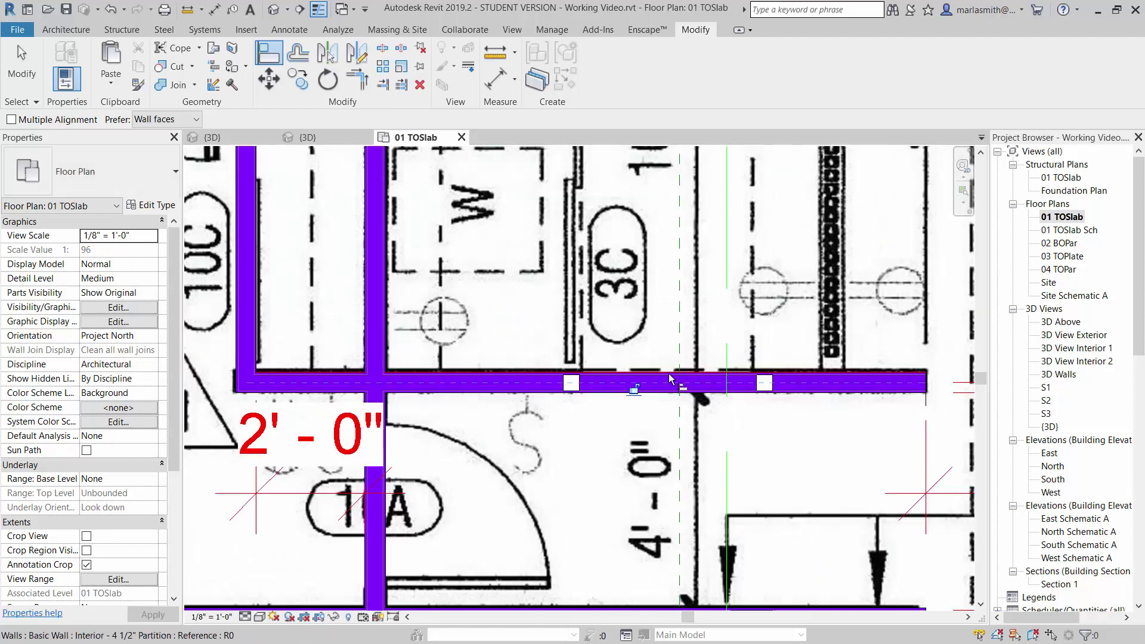
pyautogui.scroll(5, 719, 517)
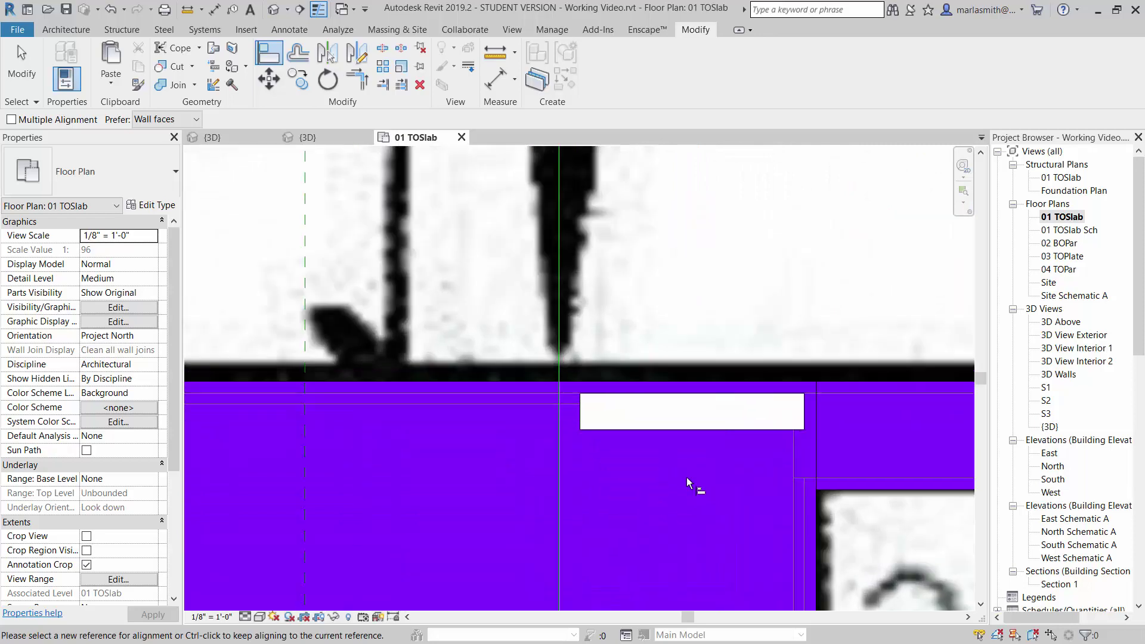
pyautogui.scroll(-5, 687, 478)
pyautogui.press('Escape')
pyautogui.press('Escape')
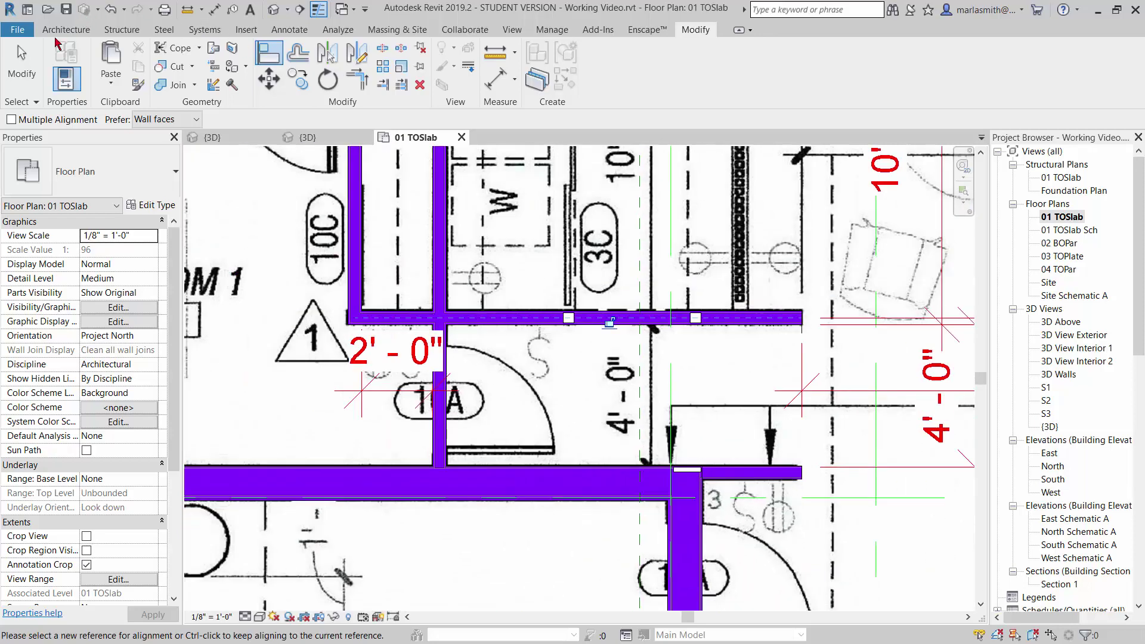
pyautogui.scroll(-5, 630, 392)
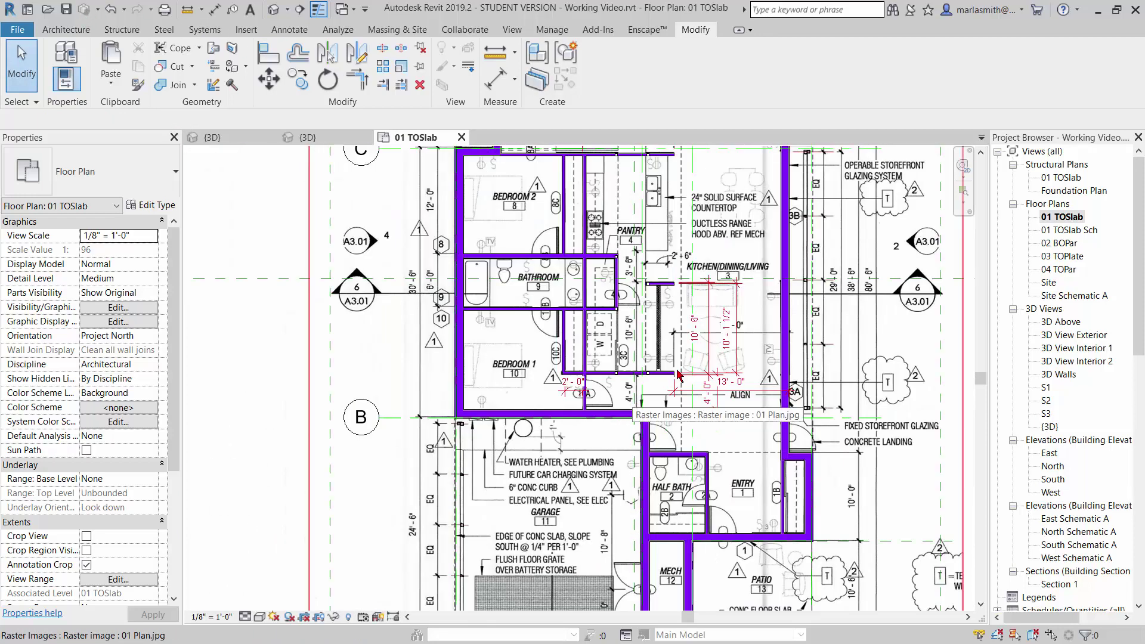
pyautogui.moveTo(752, 184); pyautogui.dragTo(638, 387, button='middle')
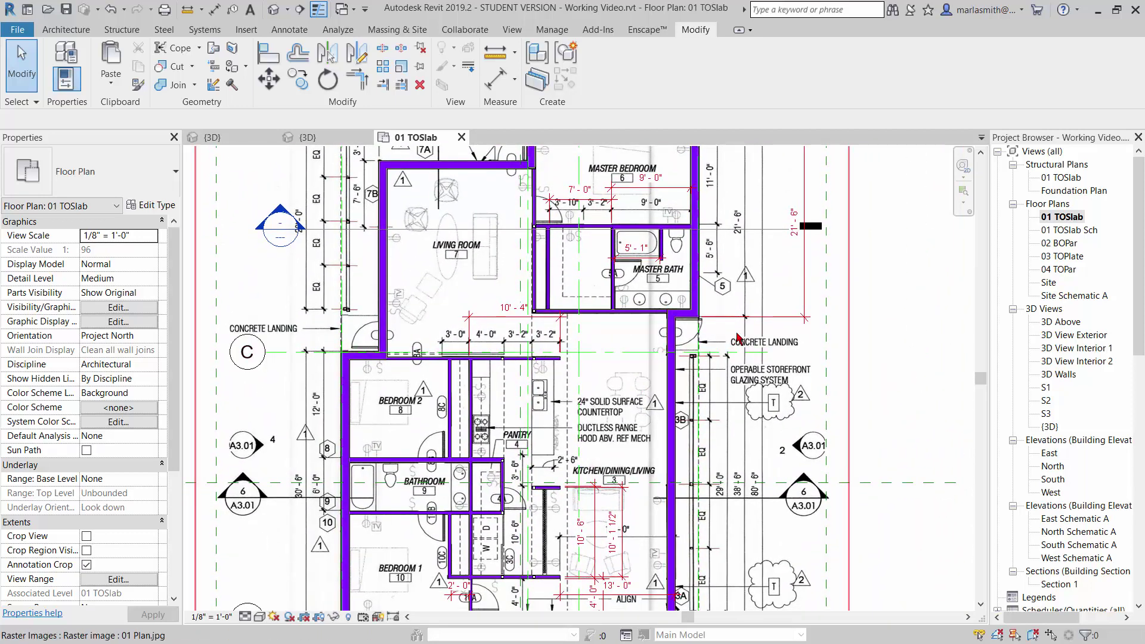